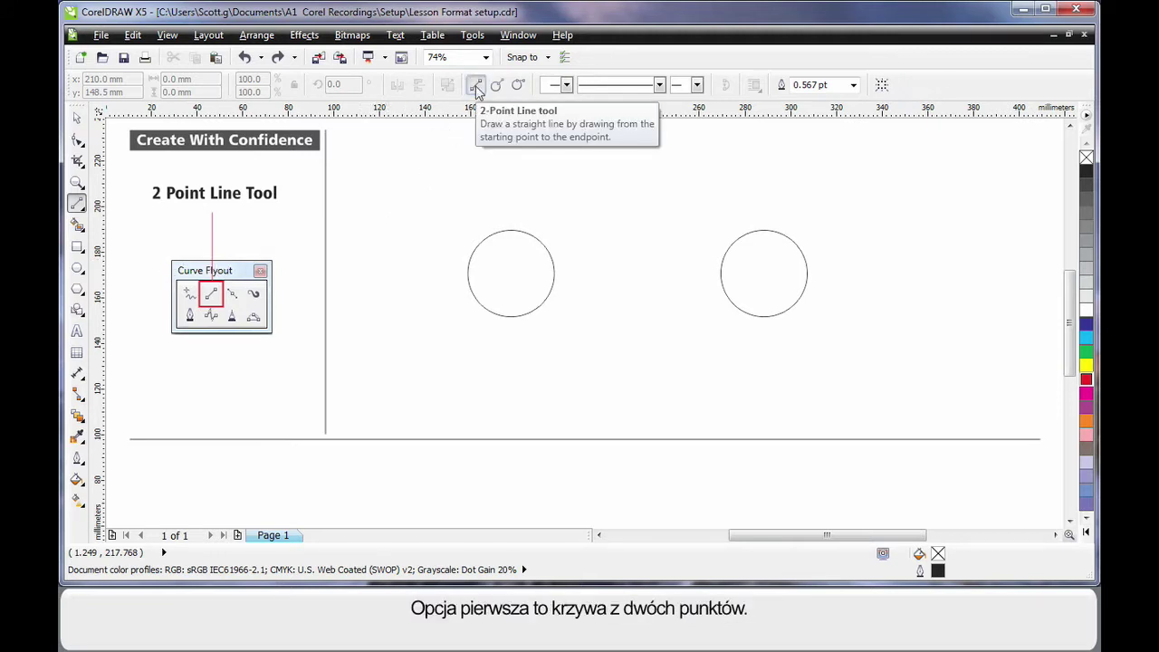
Step: Draw a vertical line left of the circles, then perpendicular and tangent lines off the left circle
mouse_move(363, 153)
left_mouse_down()
mouse_move(363, 183)
mouse_move(504, 357)
mouse_move(736, 202)
mouse_move(772, 160)
mouse_move(694, 268)
mouse_move(355, 402)
left_mouse_up()
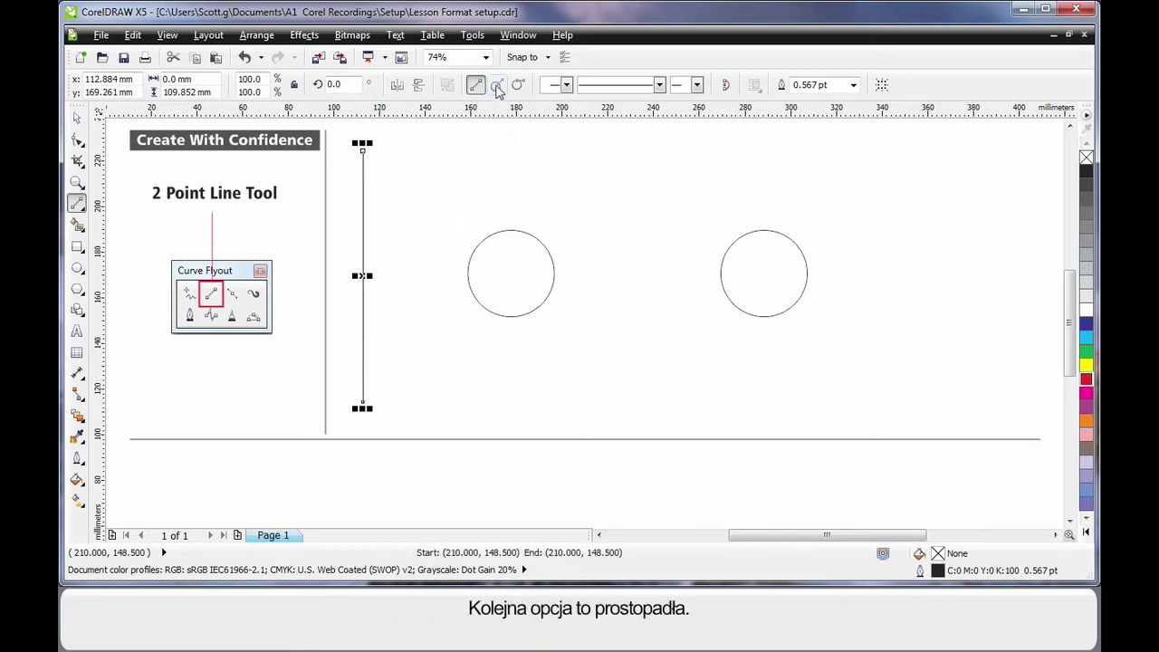
left_click(499, 87)
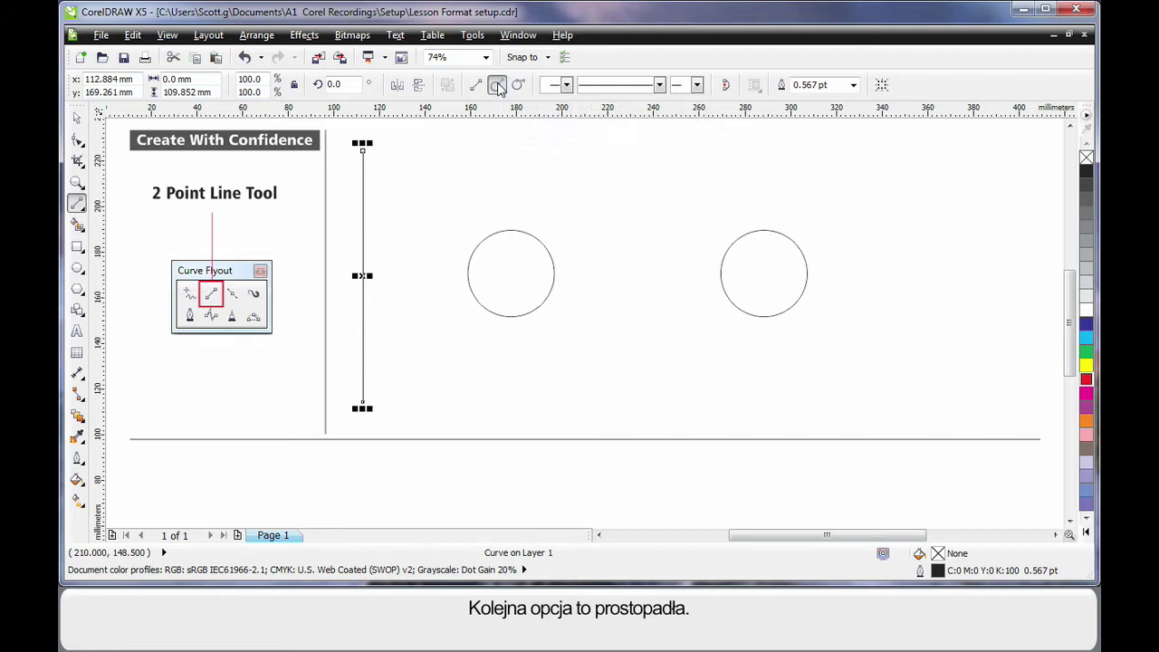
mouse_move(543, 245)
left_mouse_down()
mouse_move(611, 194)
mouse_move(679, 262)
mouse_move(565, 385)
mouse_move(373, 336)
mouse_move(391, 185)
mouse_move(520, 152)
mouse_move(611, 200)
mouse_move(630, 300)
mouse_move(643, 272)
mouse_move(721, 273)
left_mouse_up()
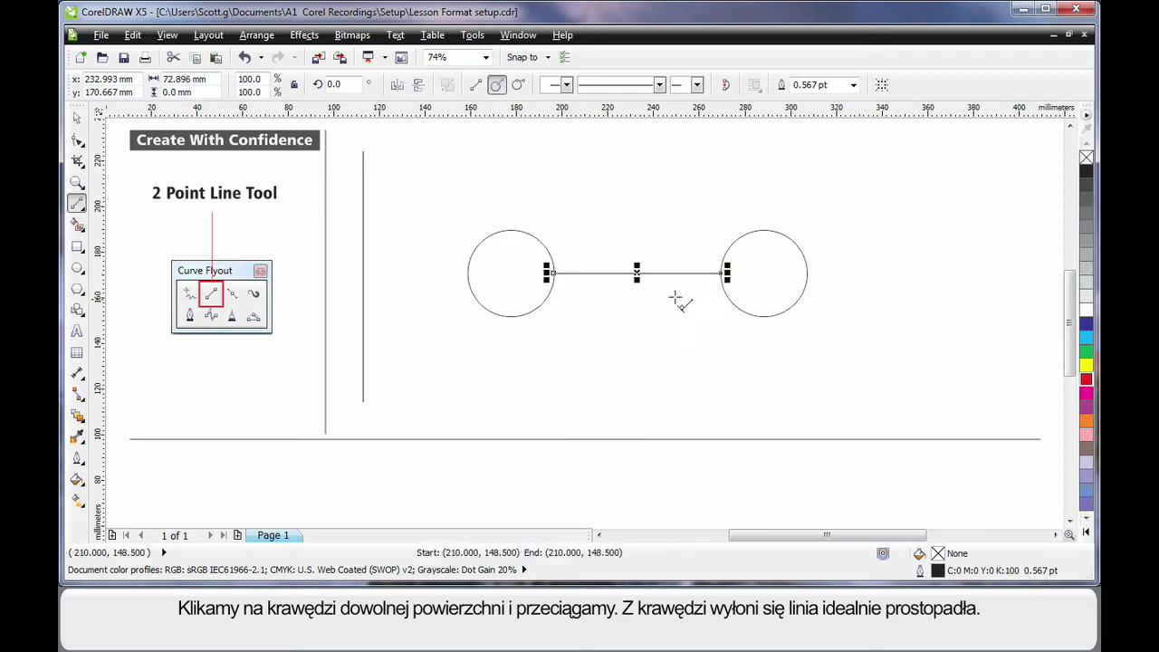
left_click(519, 86)
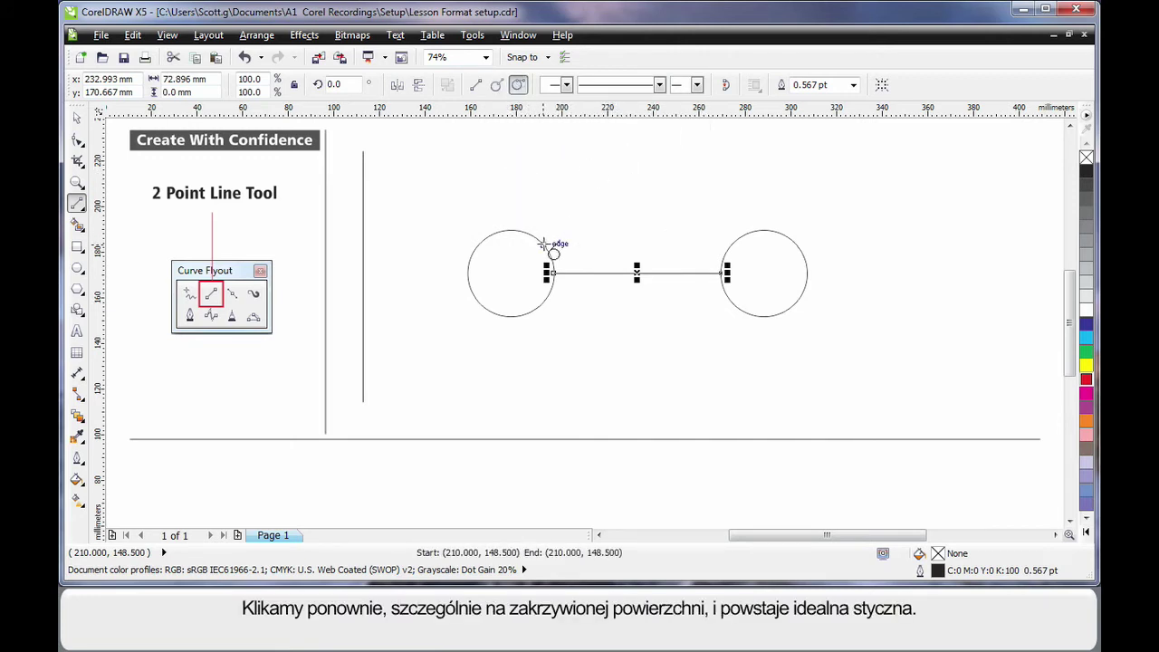
left_click_drag(544, 245, 991, 230)
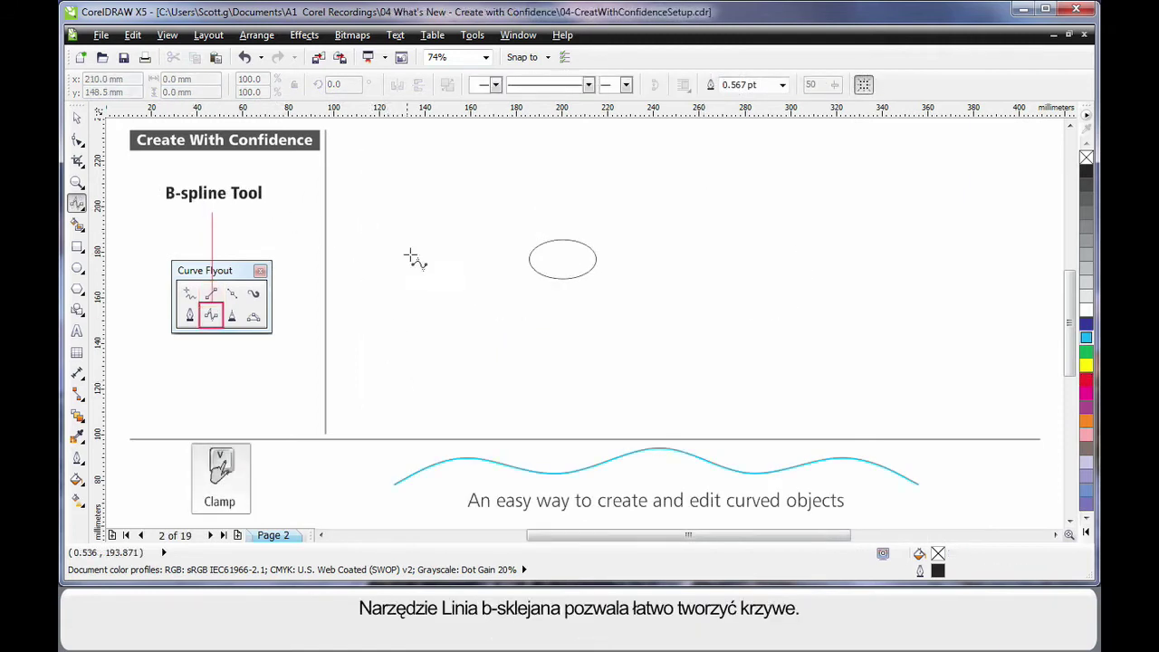
Step: Place B-spline control points looping around the ellipse, clamping the final point
left_click(356, 408)
left_click(487, 166)
left_click(616, 182)
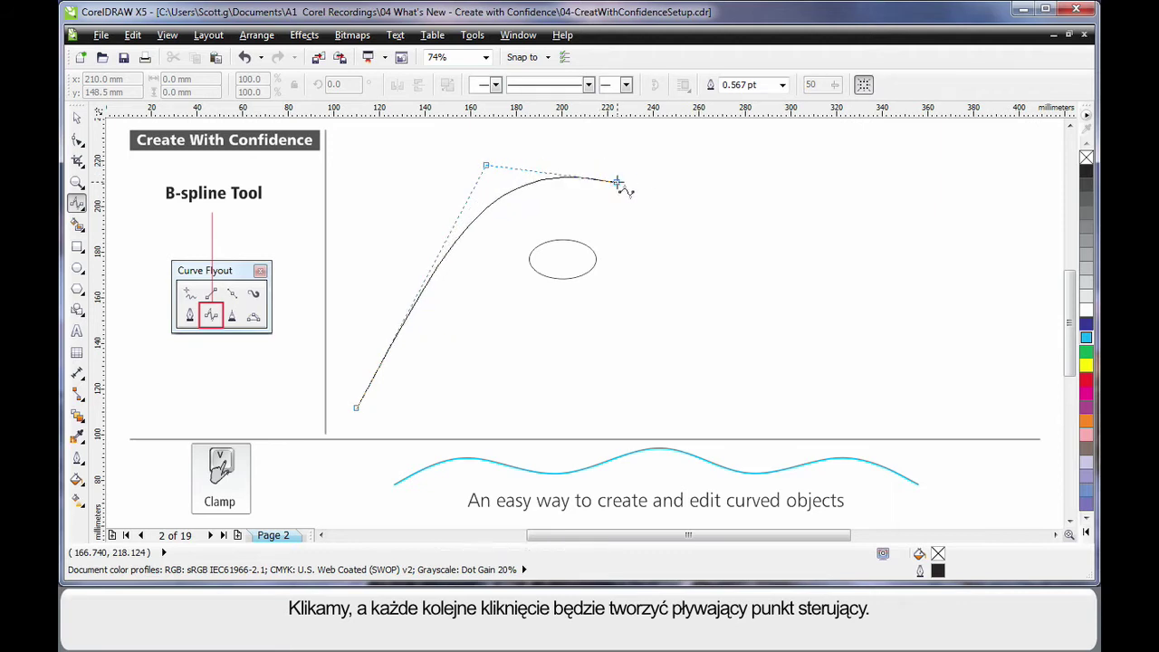
left_click(667, 269)
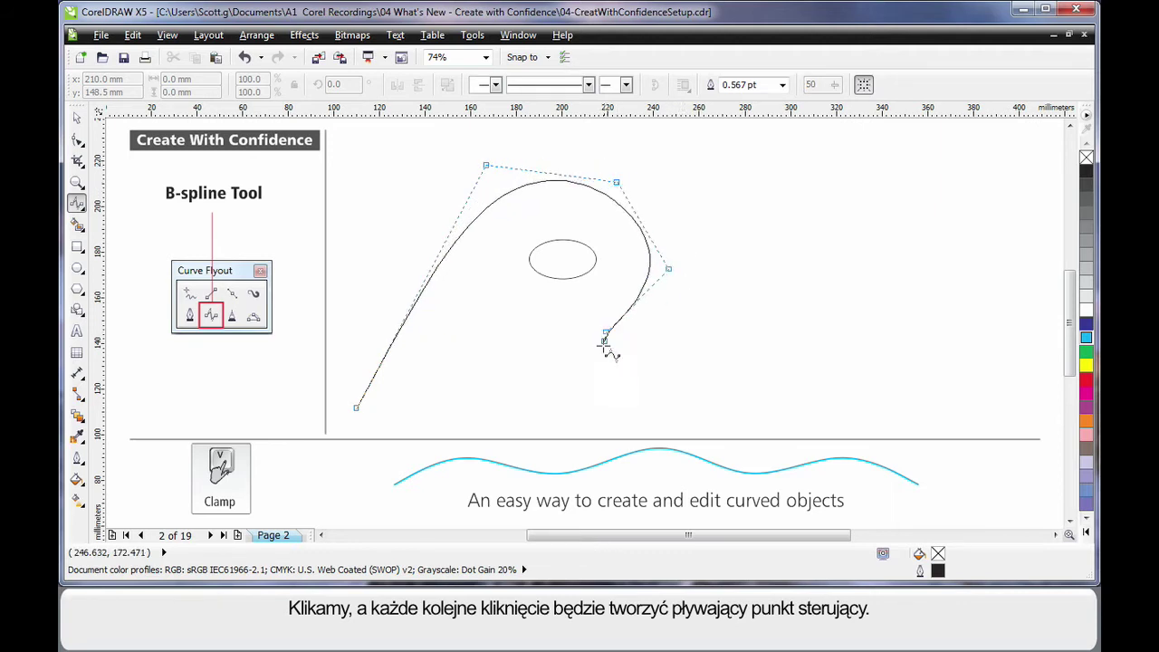
left_click(606, 331)
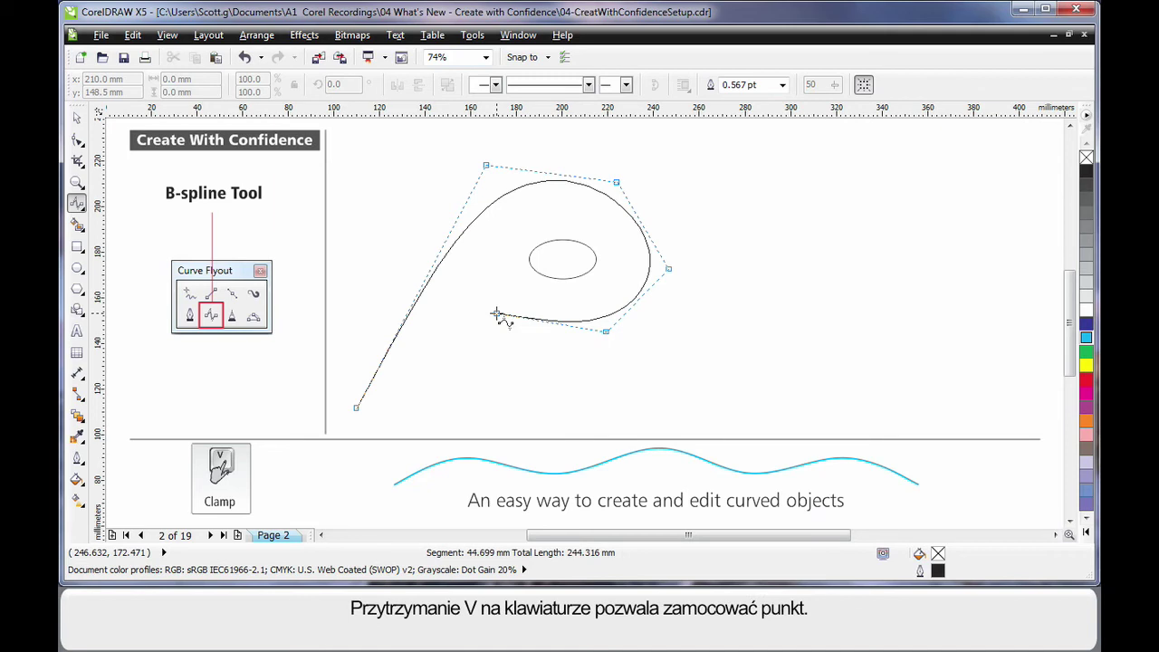
left_click(496, 314)
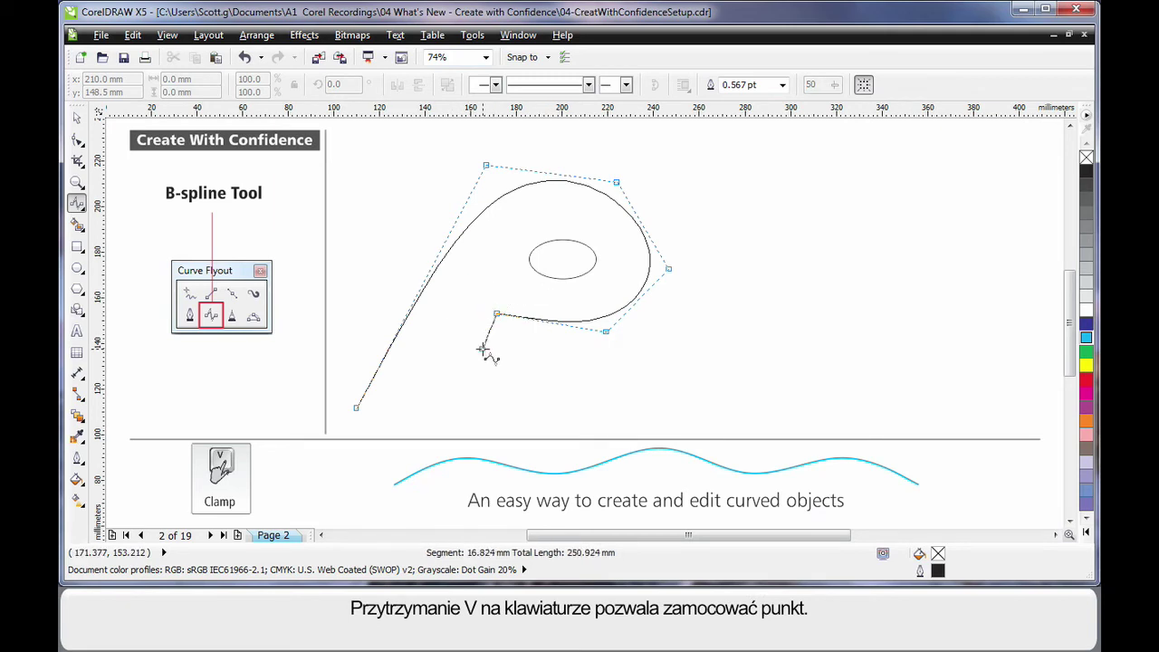
Step: Finish the B-spline loop, then join the two leaf curves with a Bezier Curve join at 30 mm gap tolerance
left_click(359, 408)
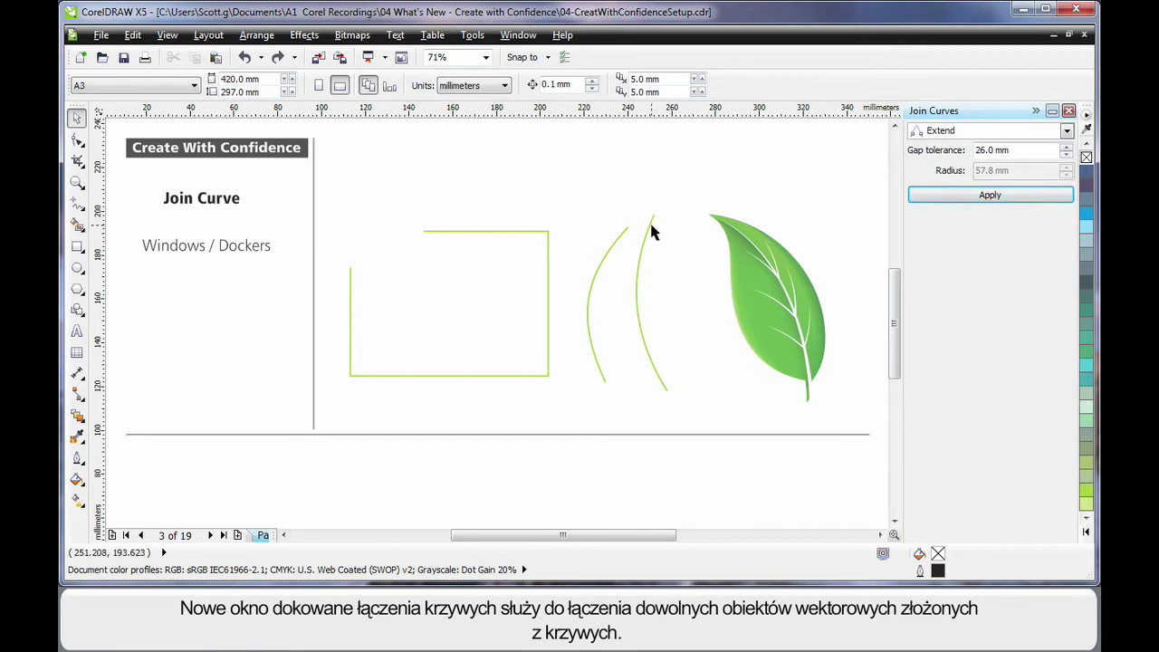
left_click(650, 228)
left_click(601, 265, "shift")
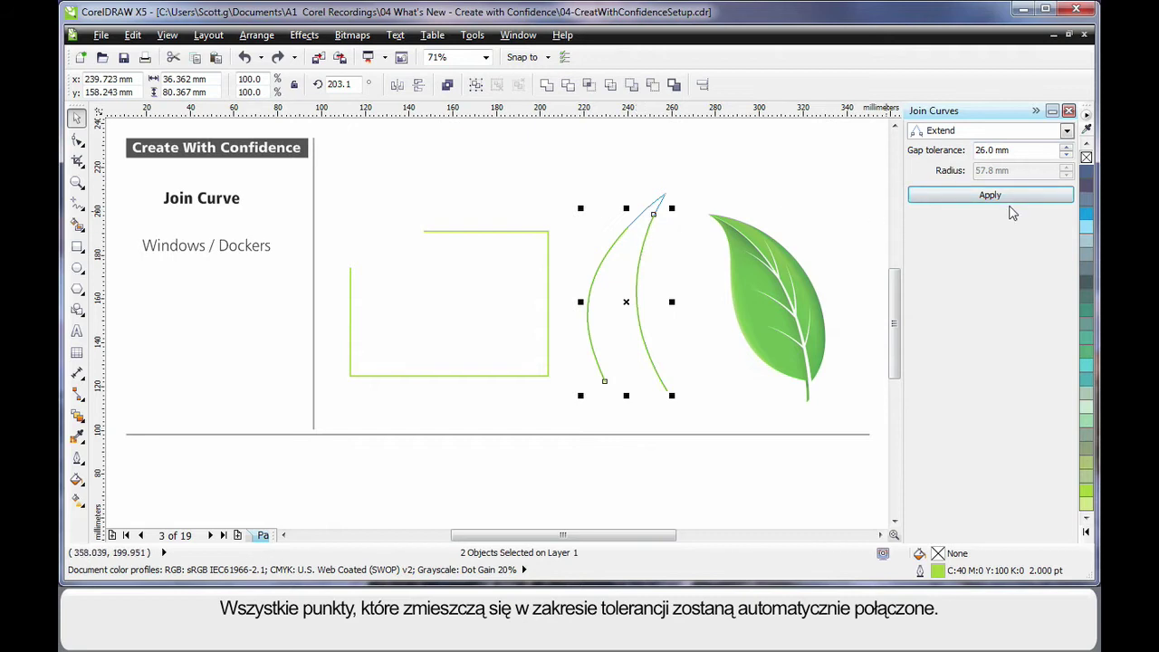
left_click_drag(1067, 148, 1070, 112)
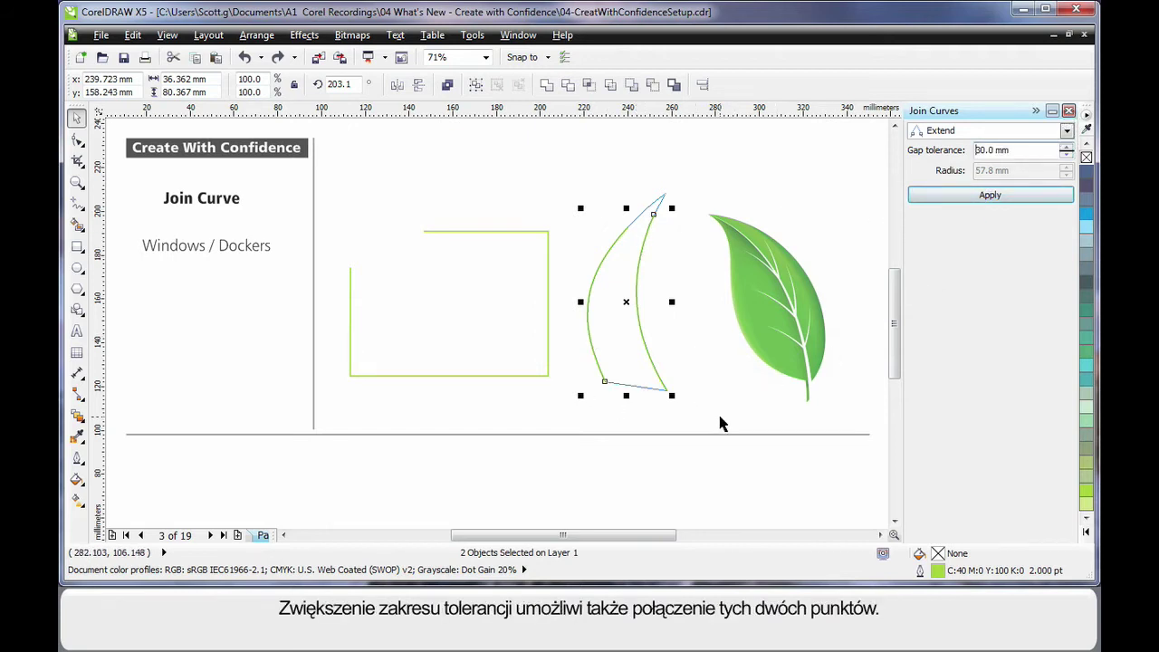
left_click(994, 132)
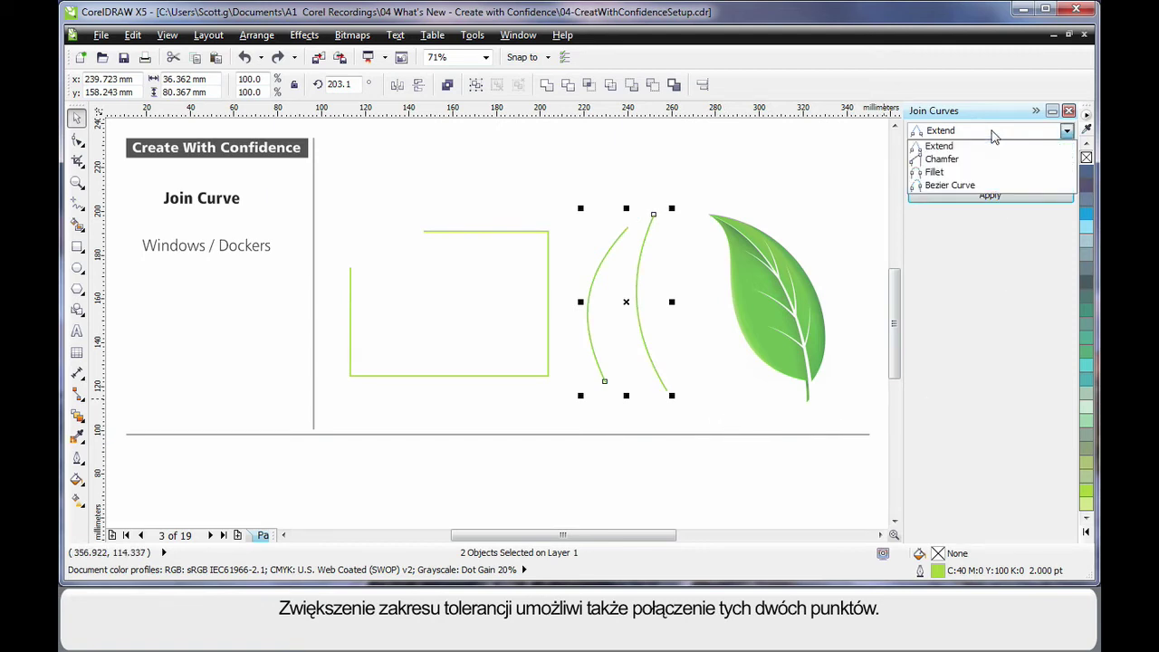
left_click(987, 184)
left_click(990, 196)
Step: Close the split rectangle's gap with the Extend join type at 38.3 mm gap tolerance
left_click(790, 171)
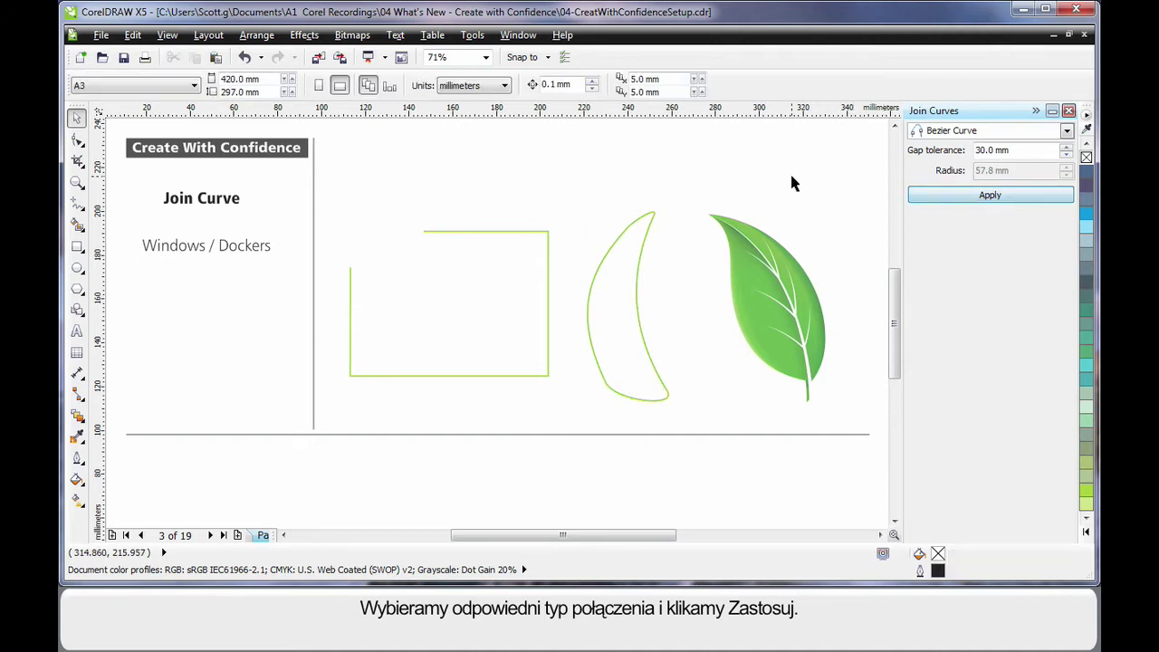
left_click(523, 233)
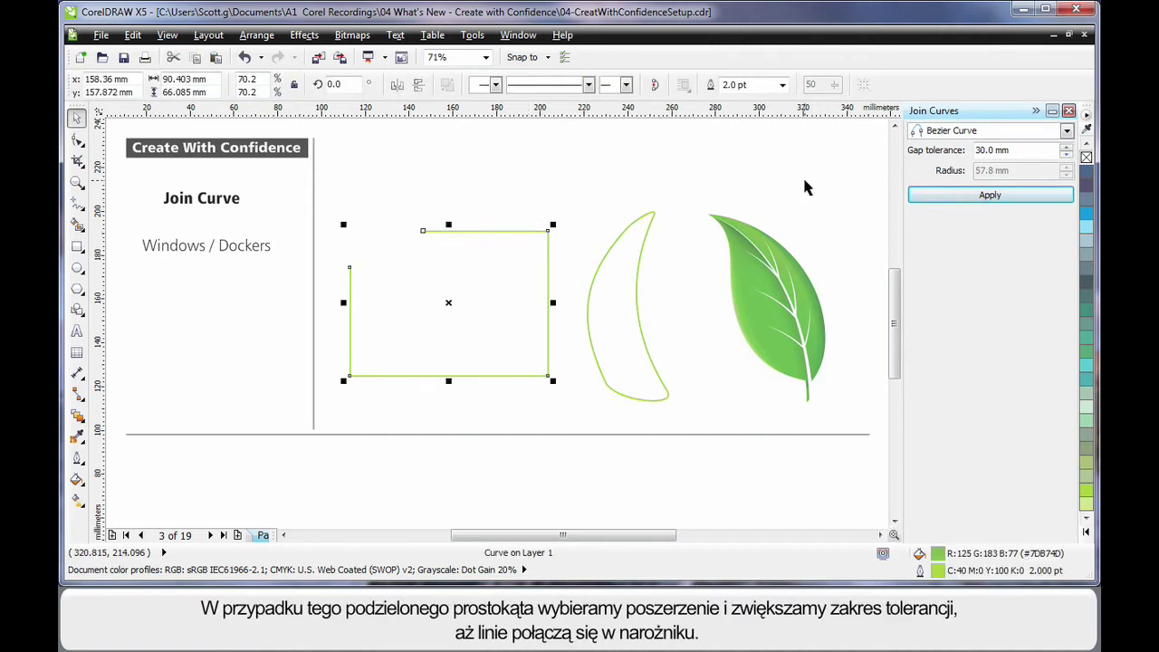
left_click(963, 134)
left_click(959, 147)
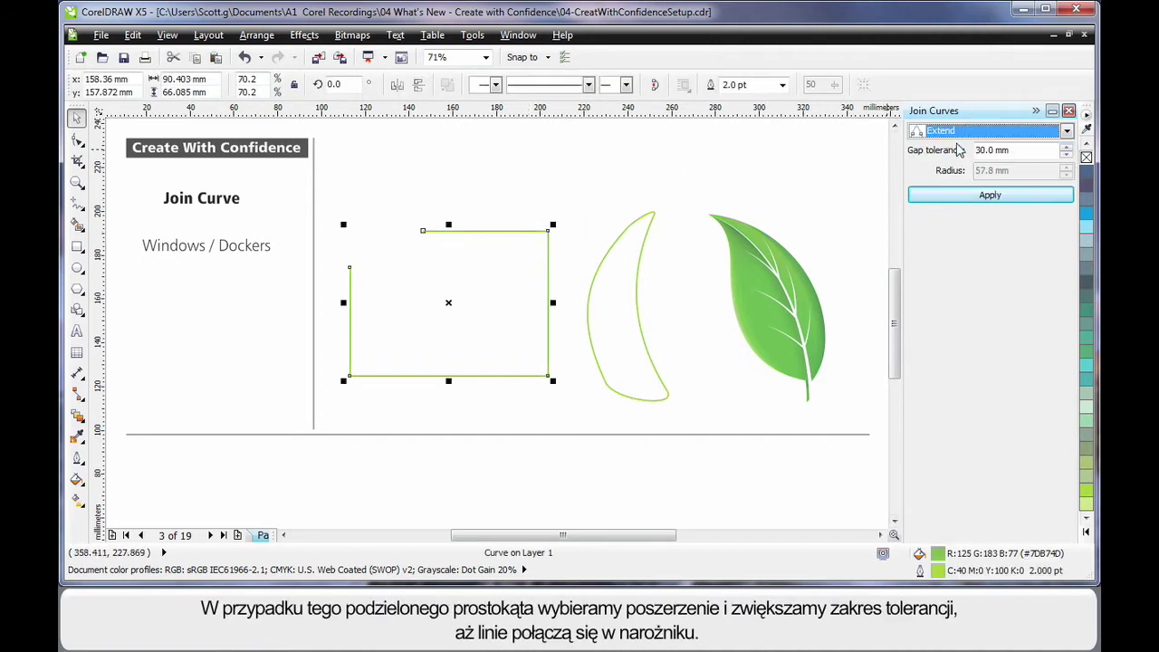
left_click(1066, 147)
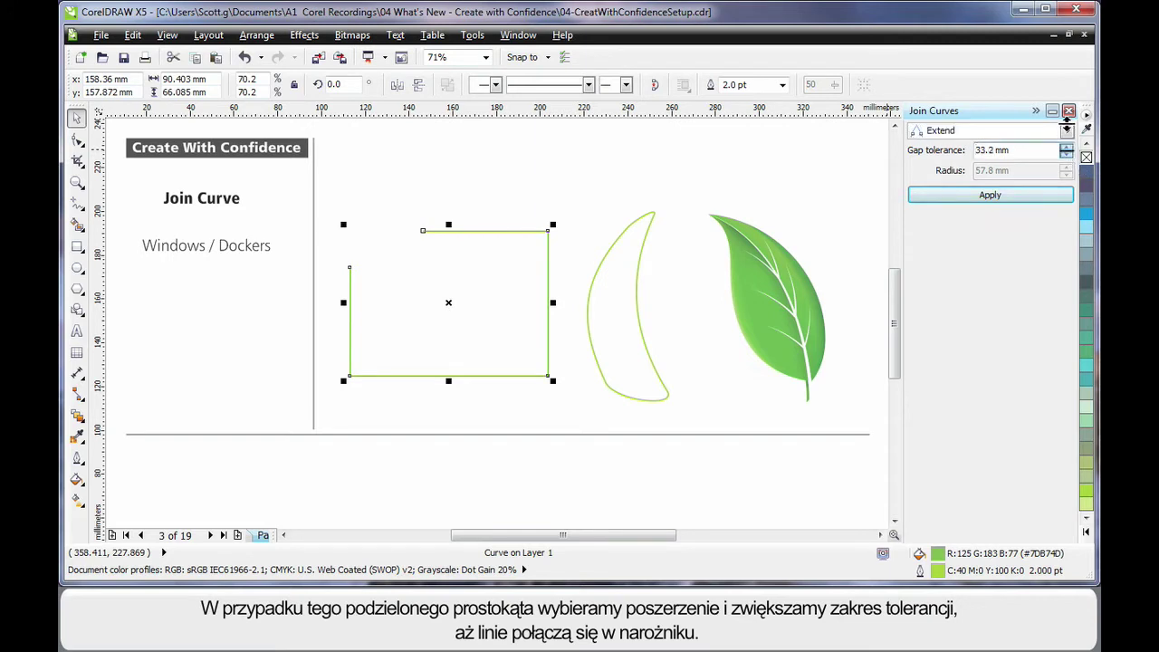
left_click(1066, 146)
left_click(1007, 196)
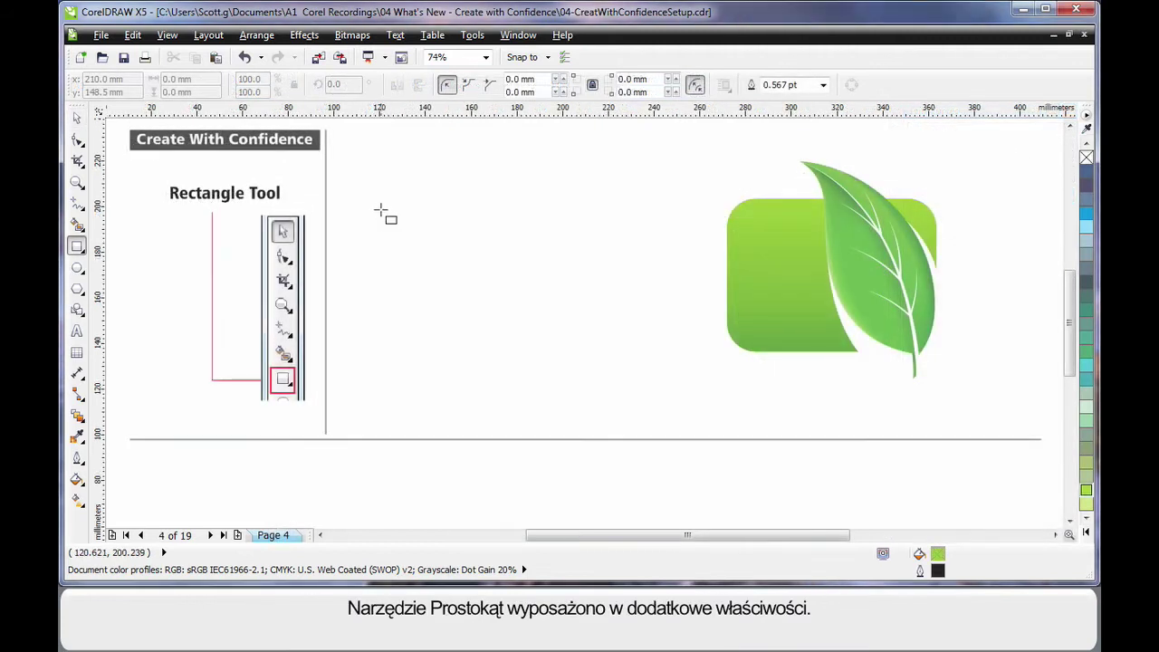
Step: Draw a rectangle and give it 10 mm rounded corners
left_click_drag(367, 201, 647, 361)
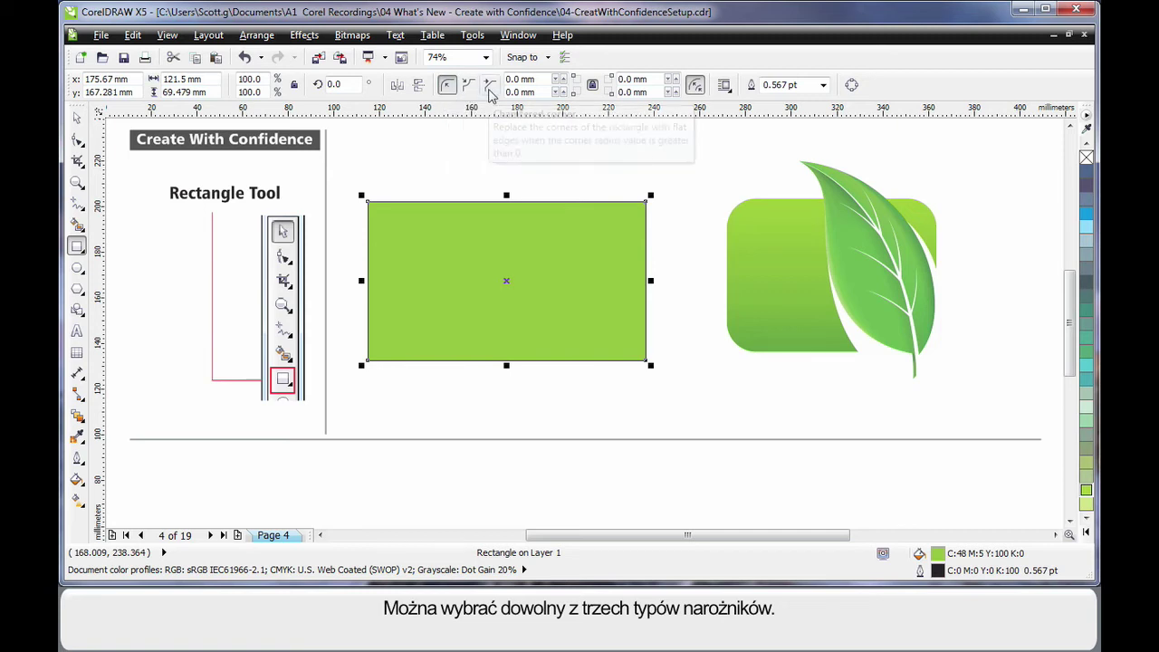
left_click(518, 80)
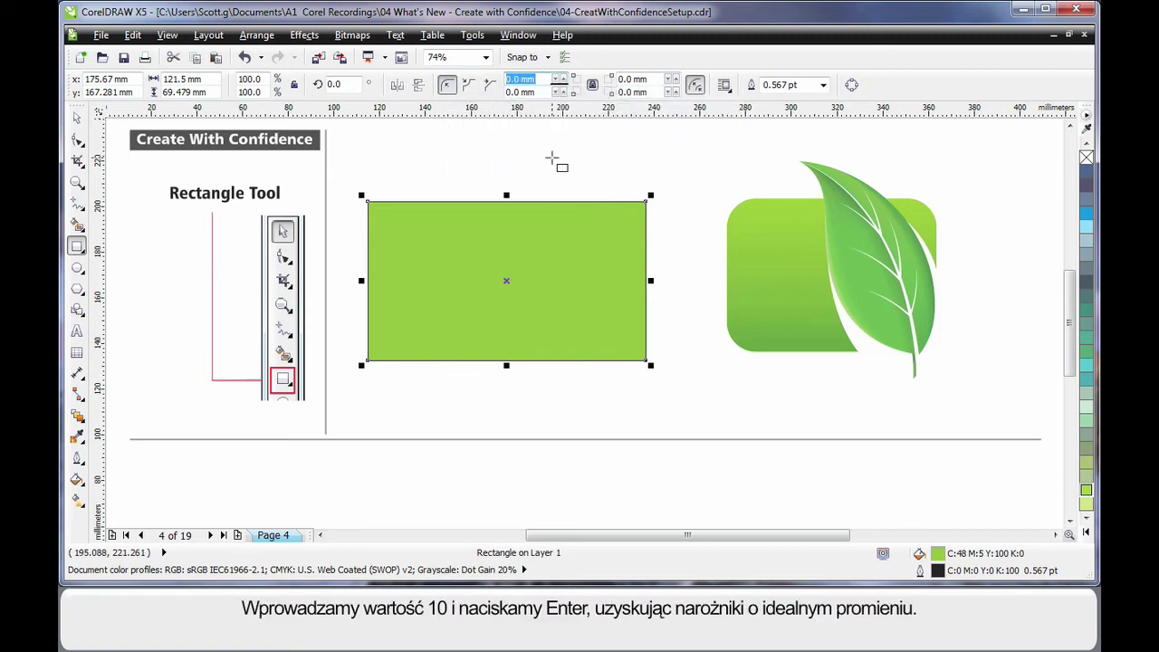
type("10")
key("Return")
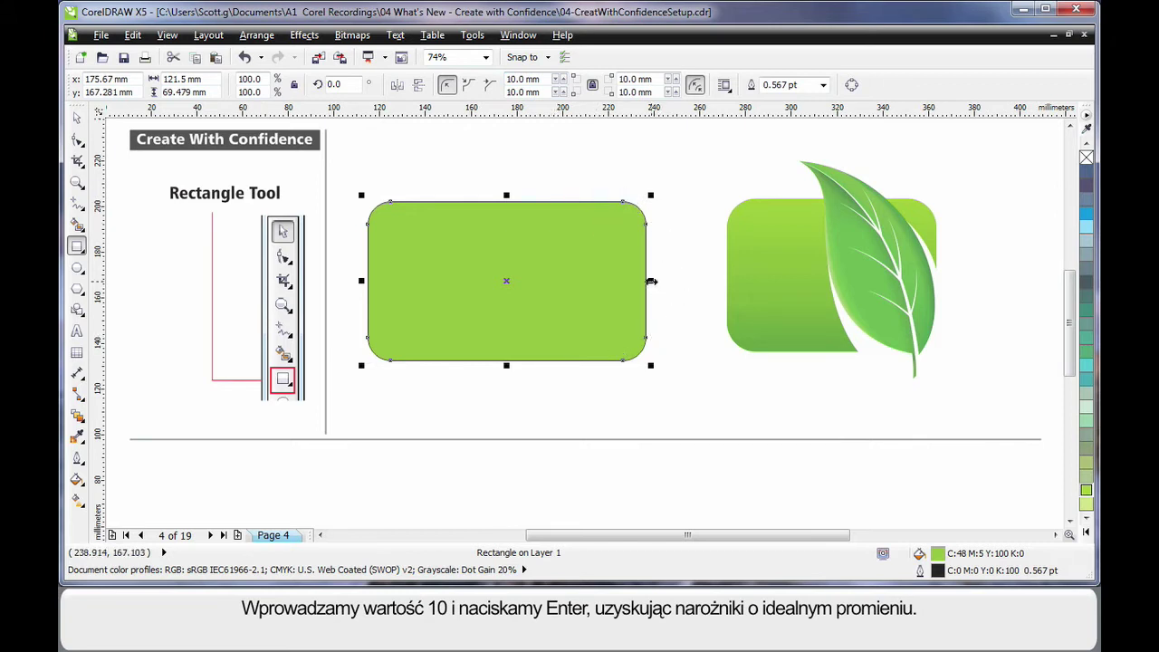
Step: Resize the rounded rectangle narrower, wider and taller while its corners scale with it
left_click_drag(651, 282, 524, 281)
left_click_drag(525, 365, 417, 277)
left_click_drag(471, 237, 601, 239)
left_click_drag(481, 279, 512, 339)
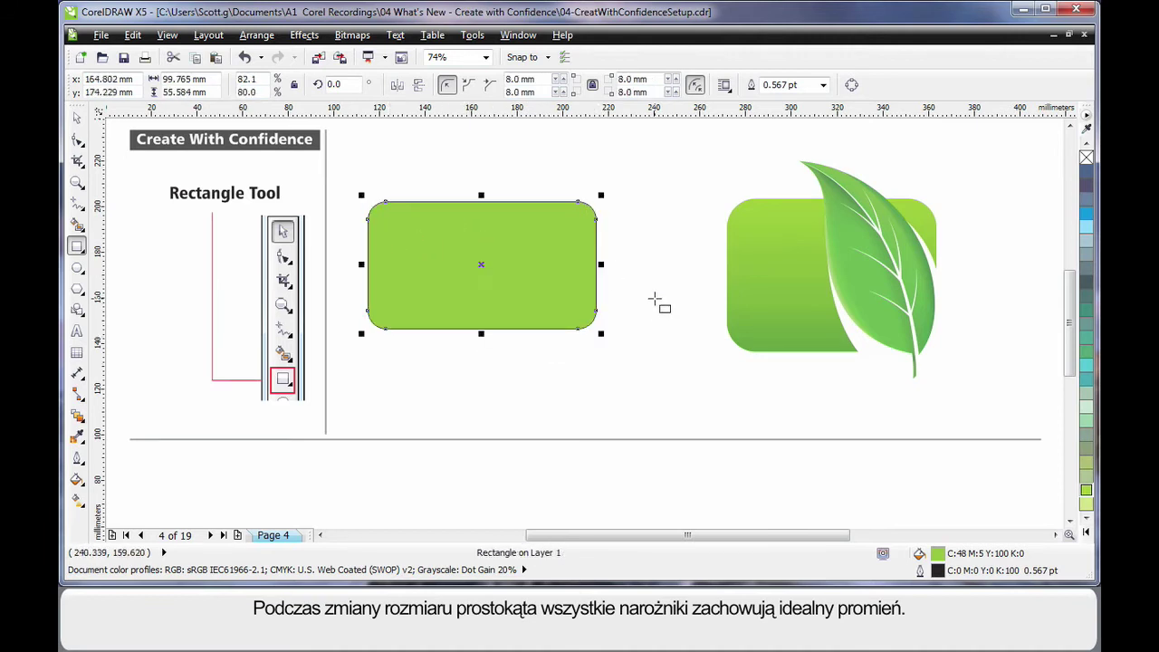
Step: Turn off relative corner scaling, resize the rectangle, then change its corners to scalloped and finally chamfered
left_click(694, 84)
left_click_drag(602, 334, 506, 299)
left_click_drag(435, 277, 441, 327)
left_click_drag(512, 264, 611, 265)
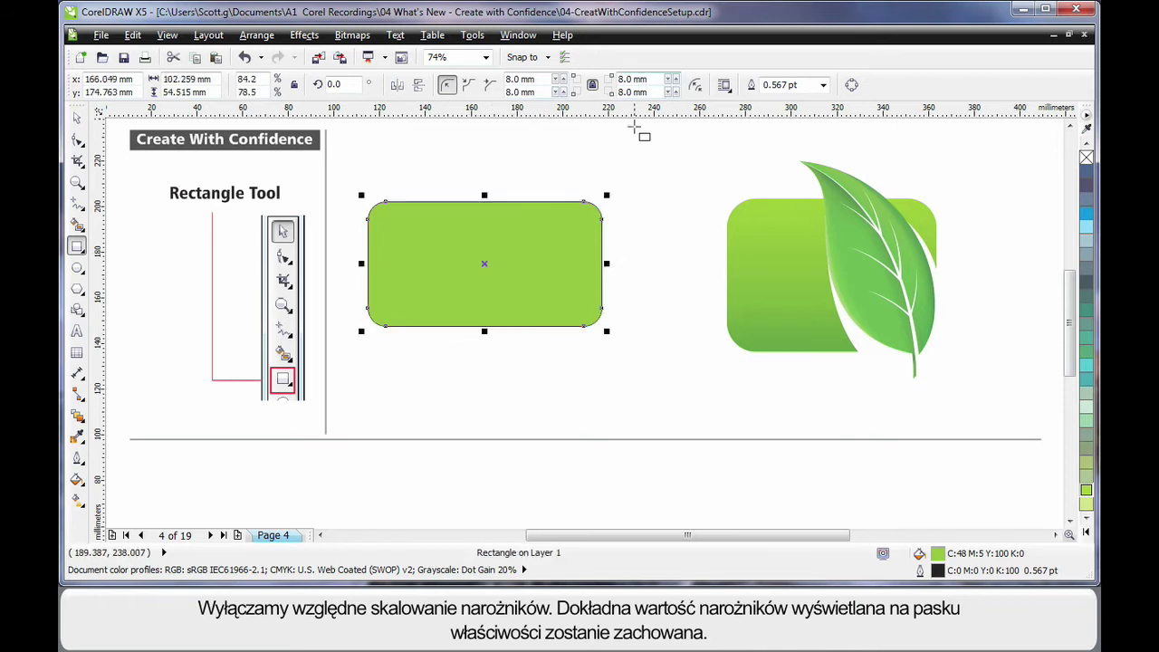
left_click_drag(605, 330, 648, 376)
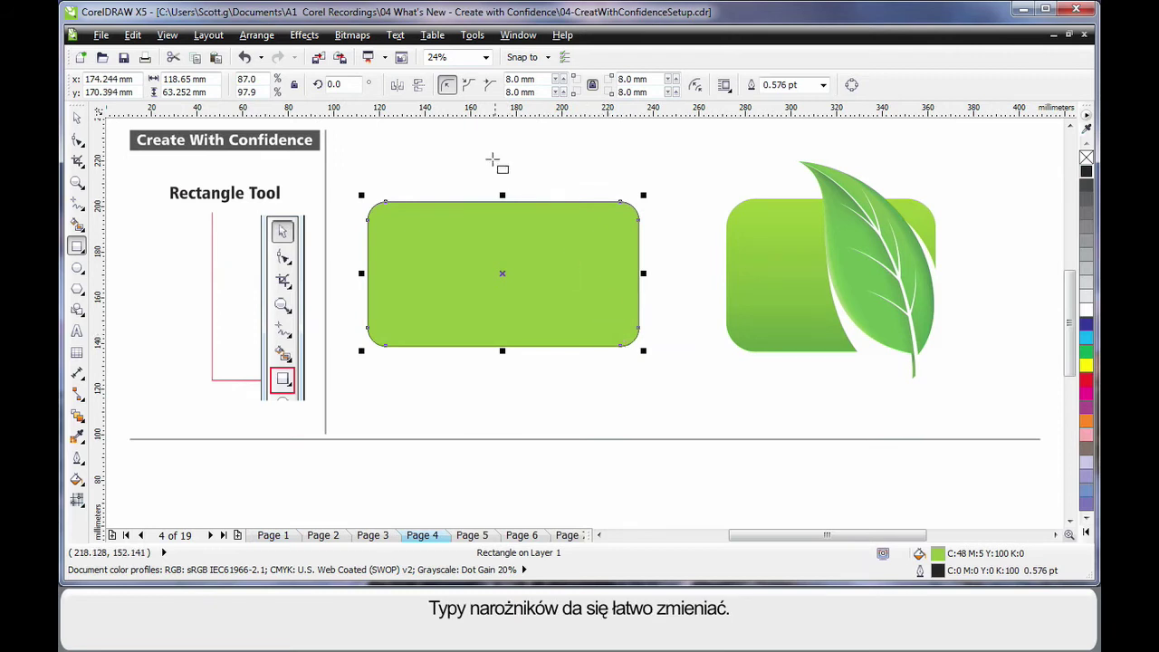
left_click(469, 90)
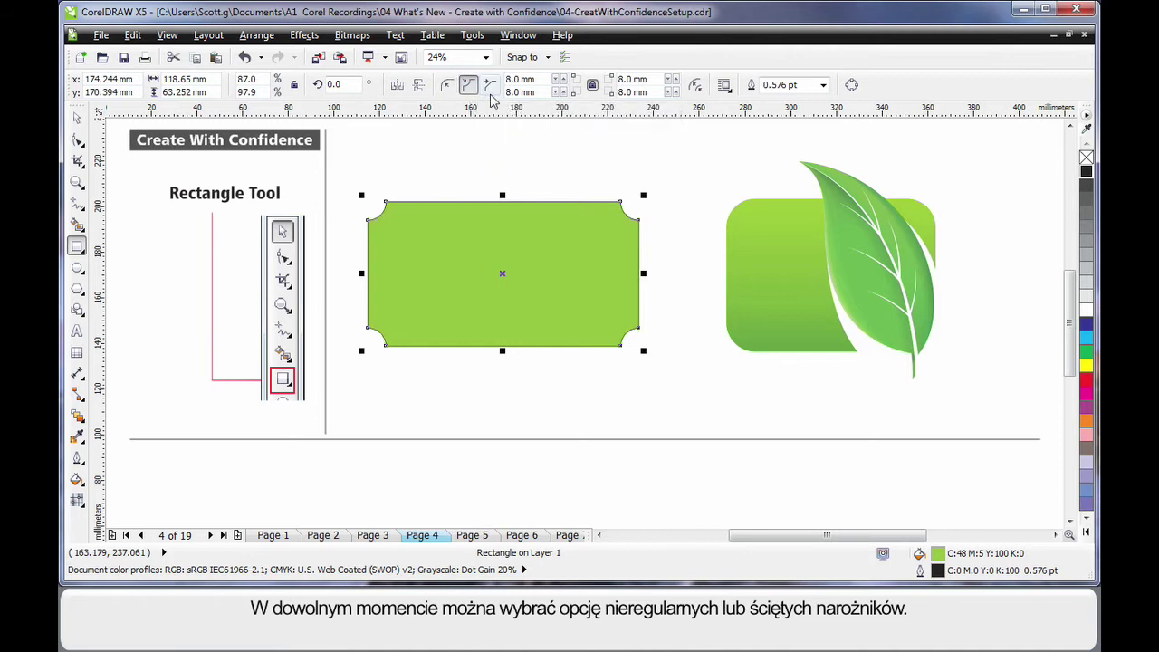
left_click(490, 85)
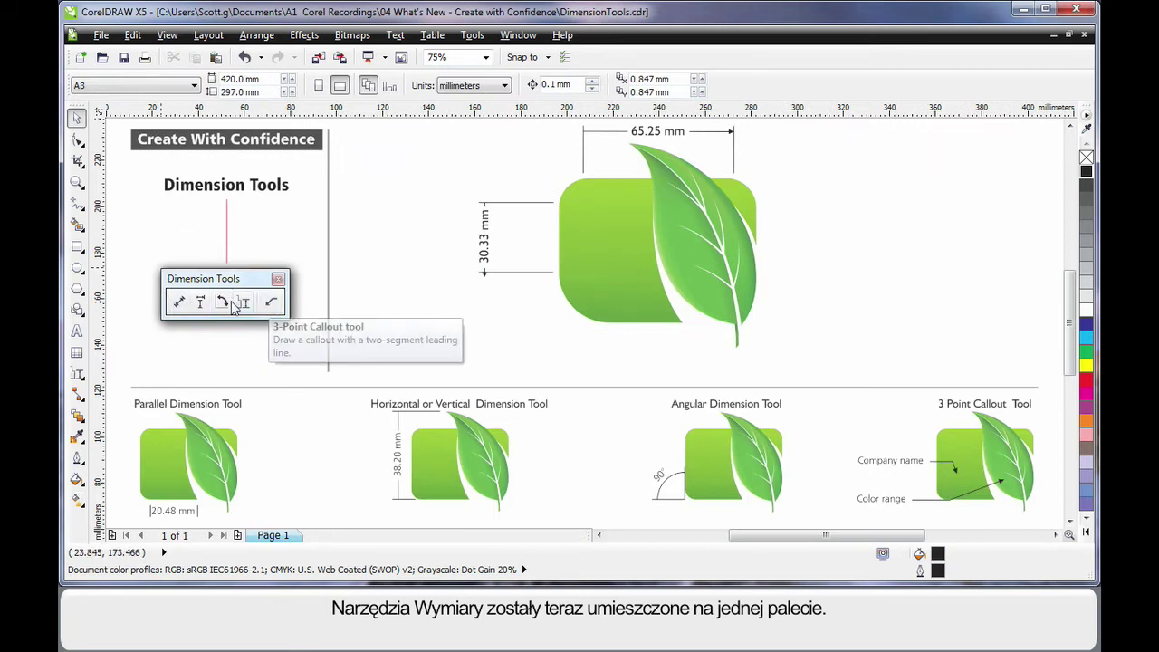
Step: Add a slanted 47.79 mm parallel dimension along the leaf's edge
left_click(179, 303)
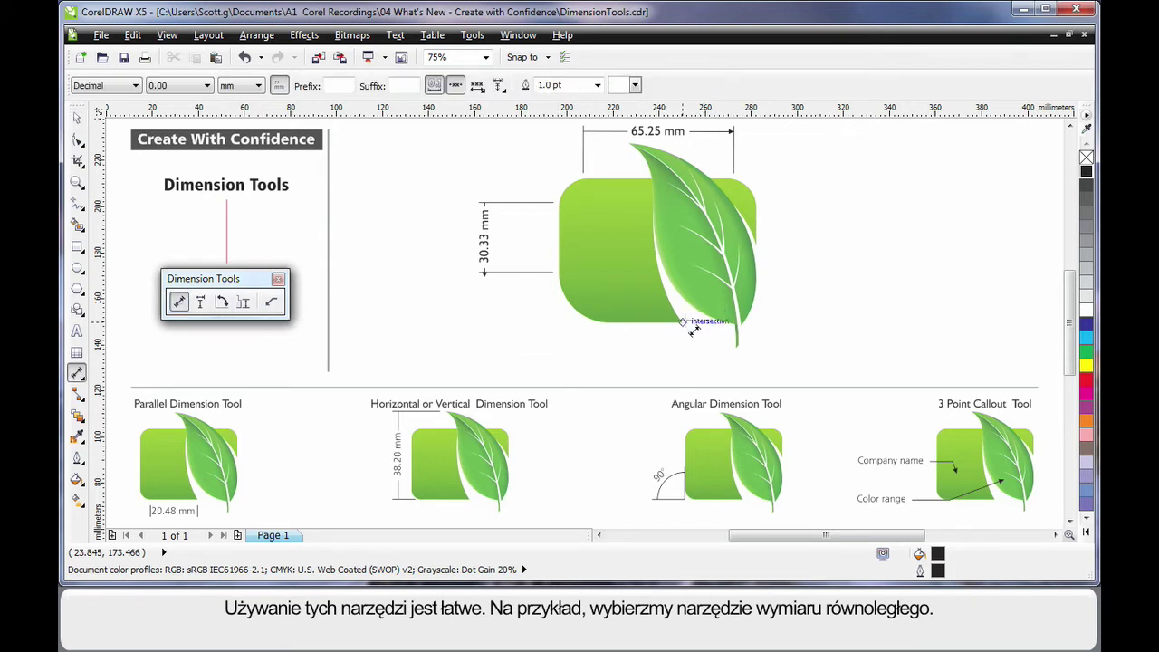
left_click_drag(682, 321, 766, 248)
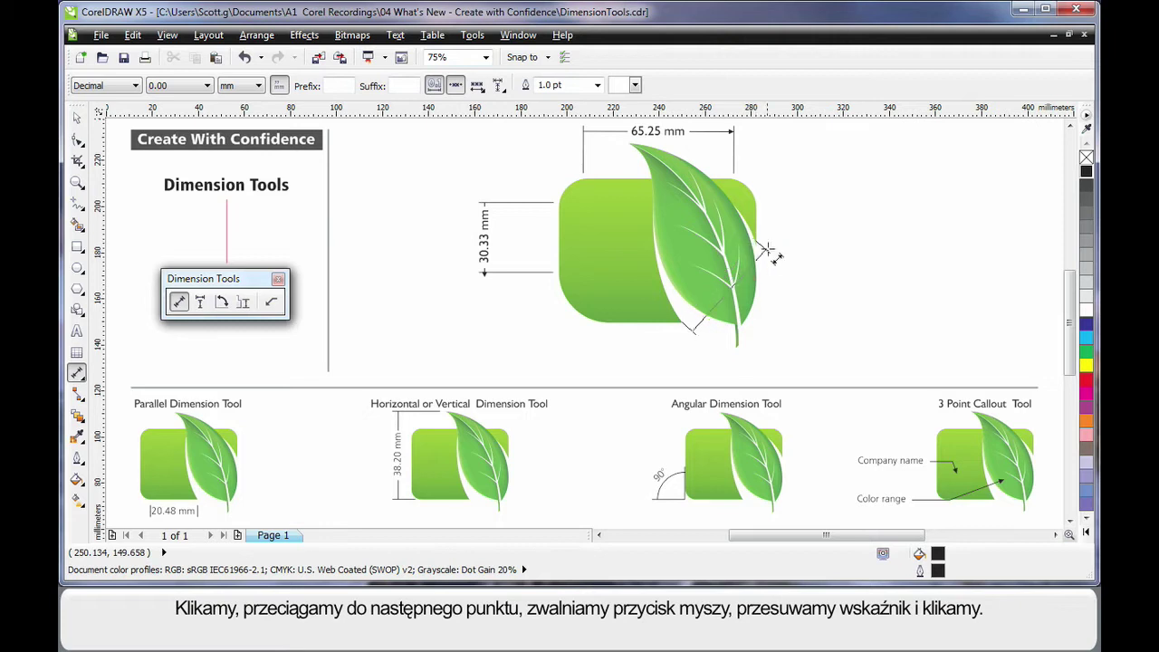
left_click(832, 310)
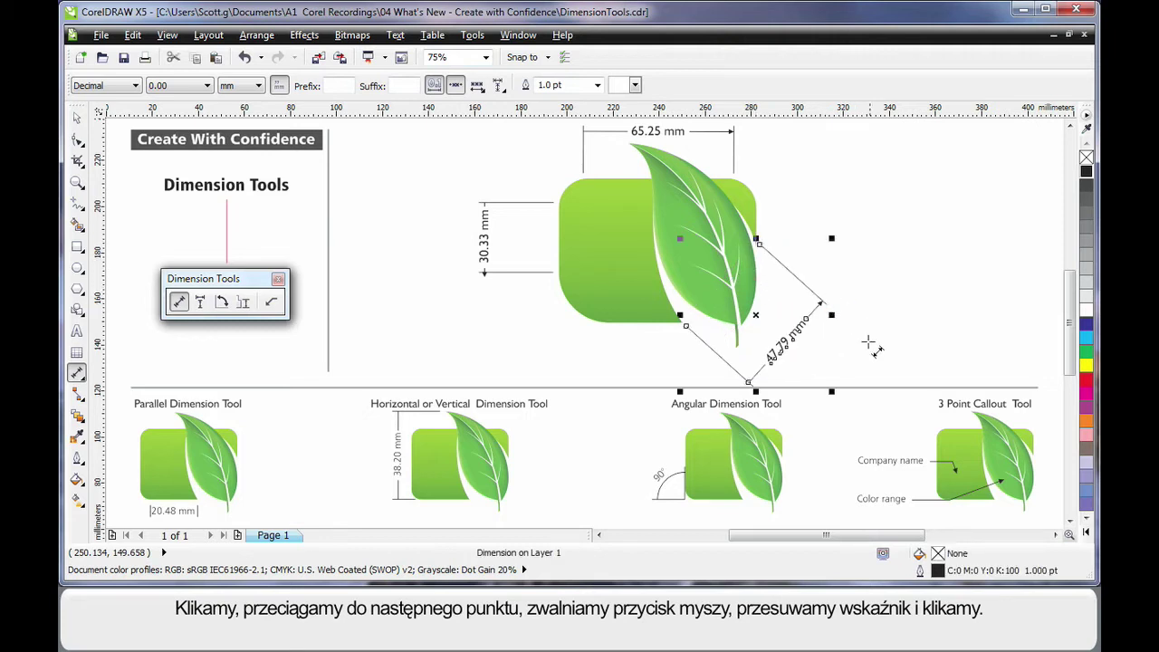
Step: Add a 30.90 mm segment dimension across the rectangle's lower-left rounded corner
left_click(243, 304)
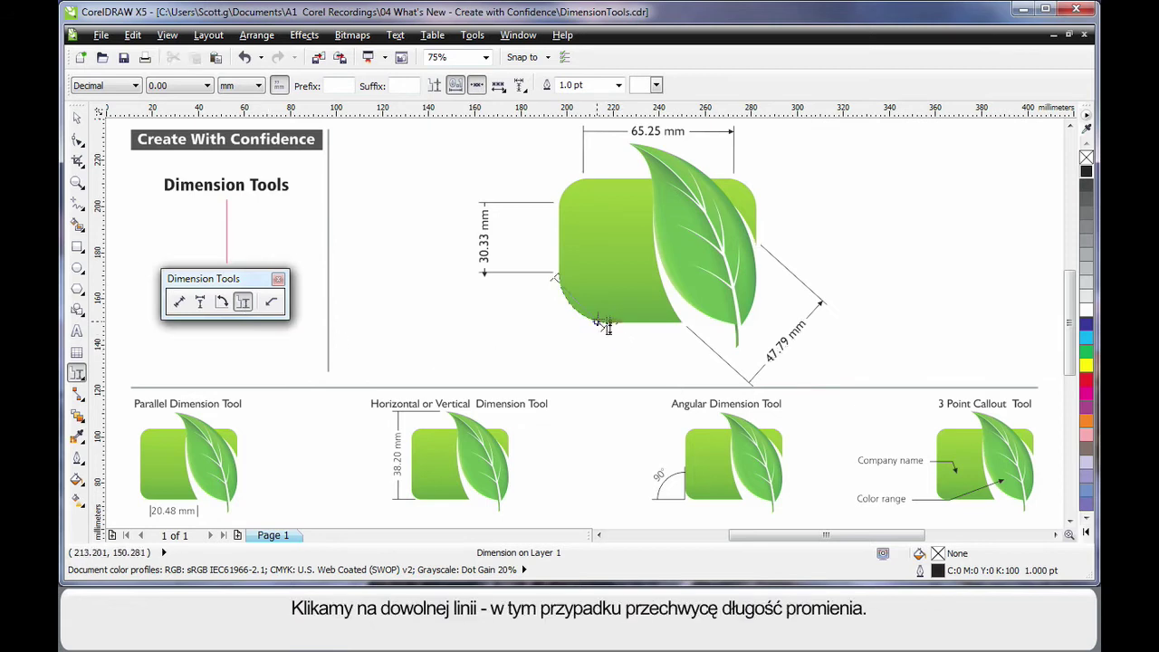
left_click(597, 324)
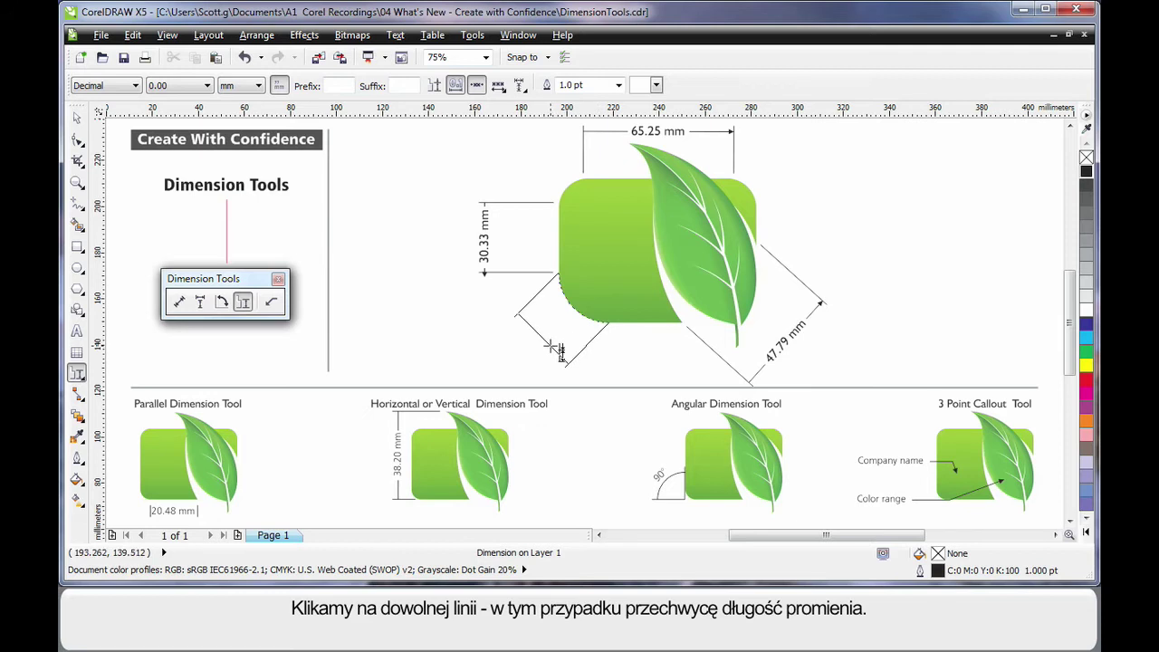
left_click(555, 349)
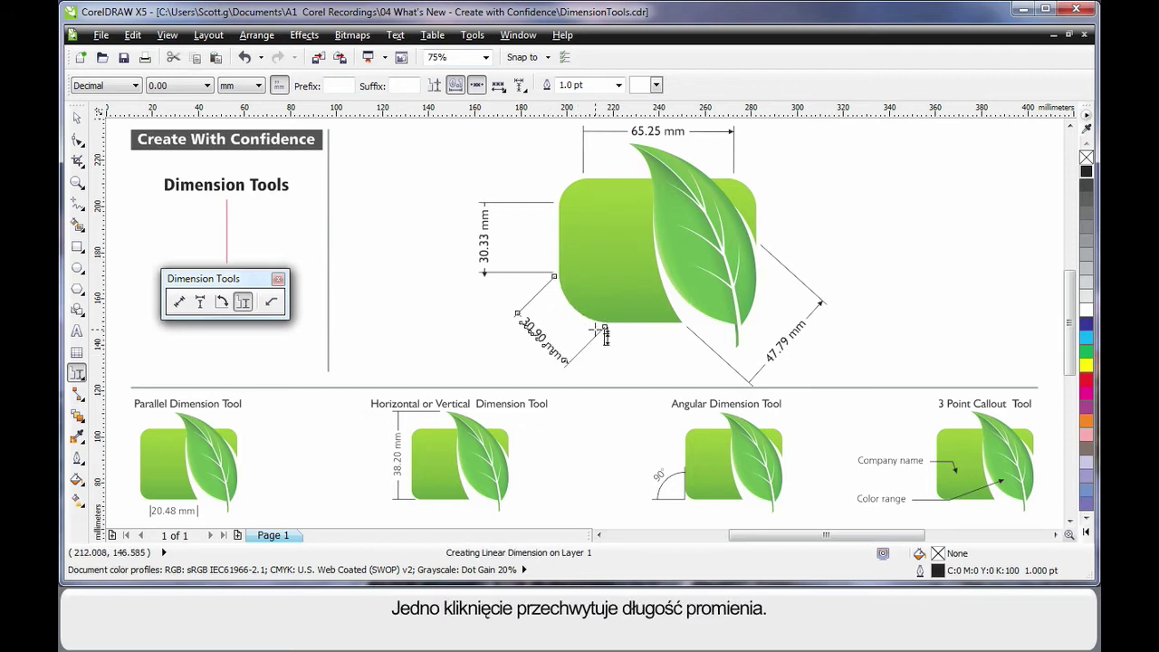
Step: Draw a three-point callout out from the leaf and label it 'Background'
left_click(271, 304)
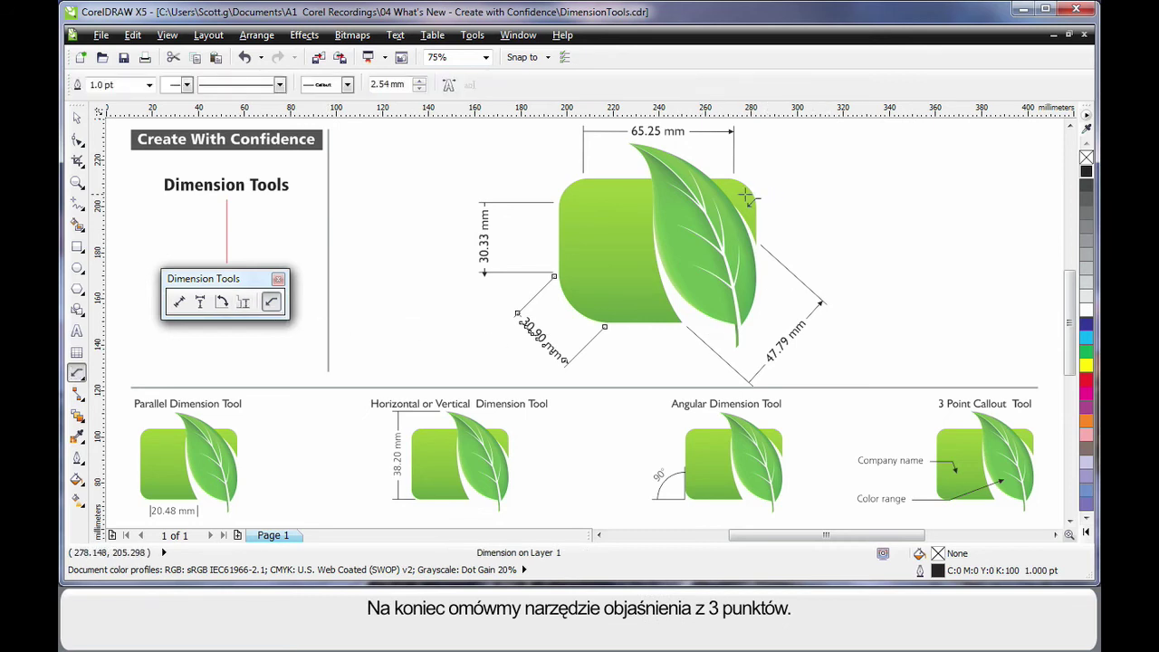
left_click_drag(744, 196, 822, 178)
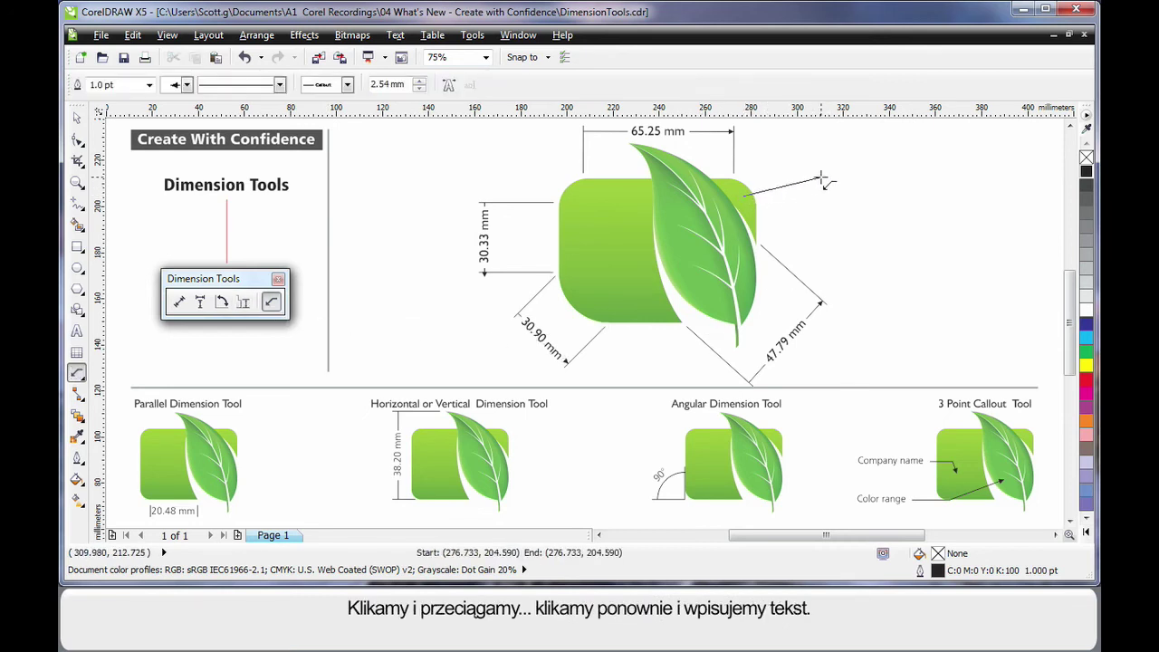
left_click(883, 180)
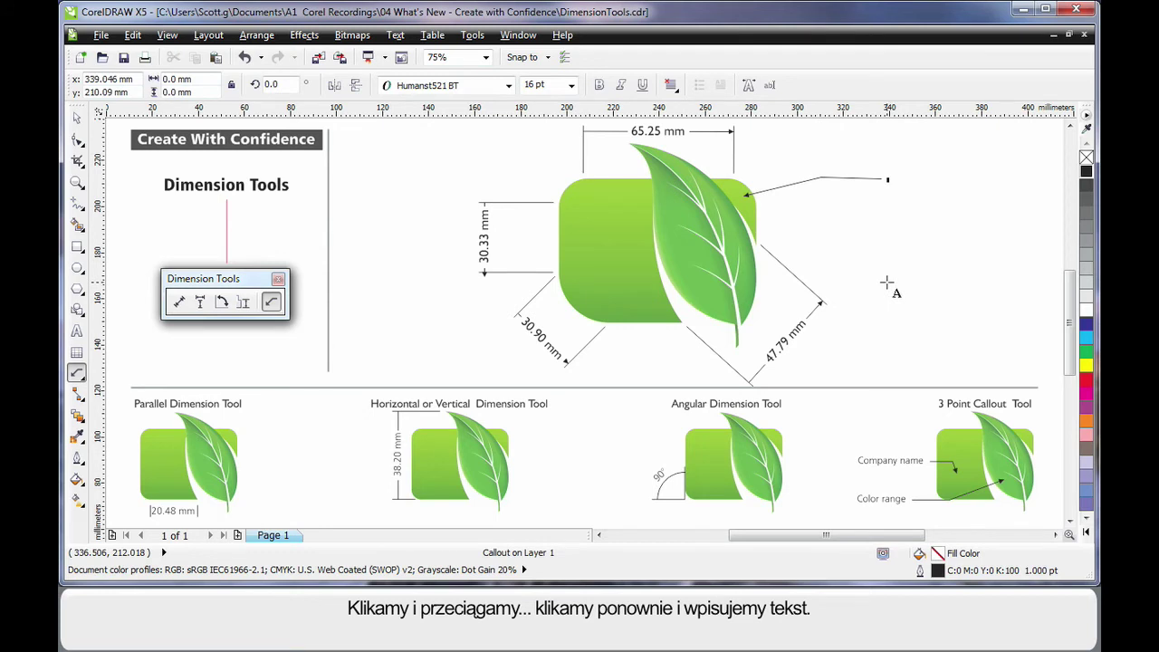
type("Background")
key("Escape")
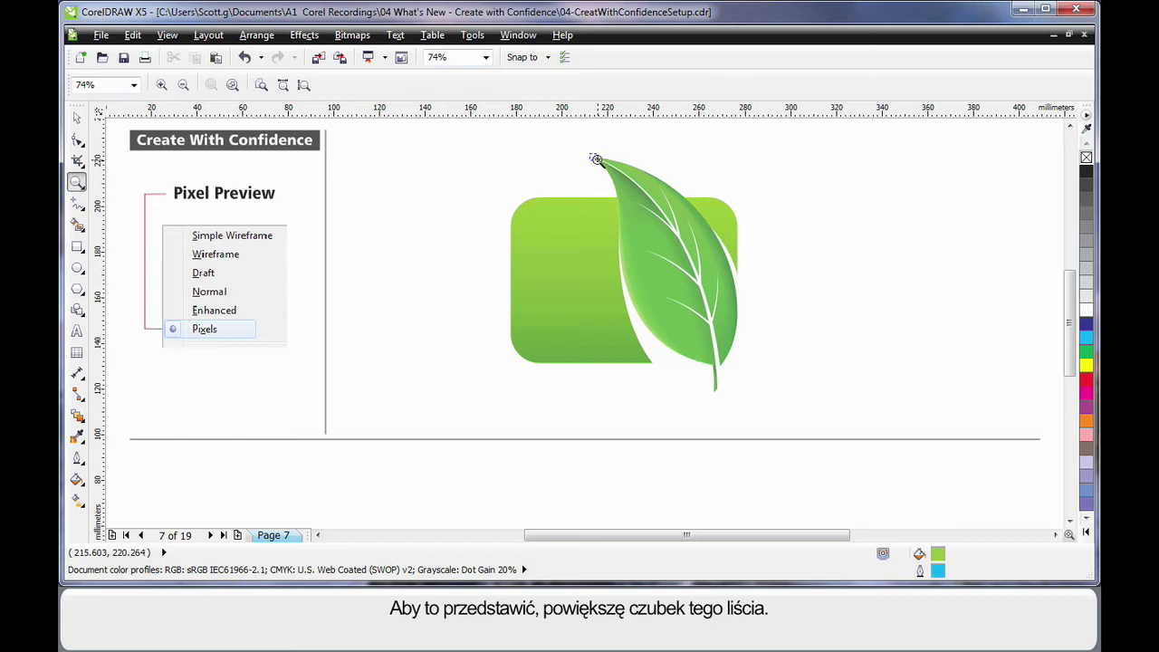
Step: Zoom in on the leaf tip and switch the view to Pixels mode
left_click_drag(595, 158, 598, 163)
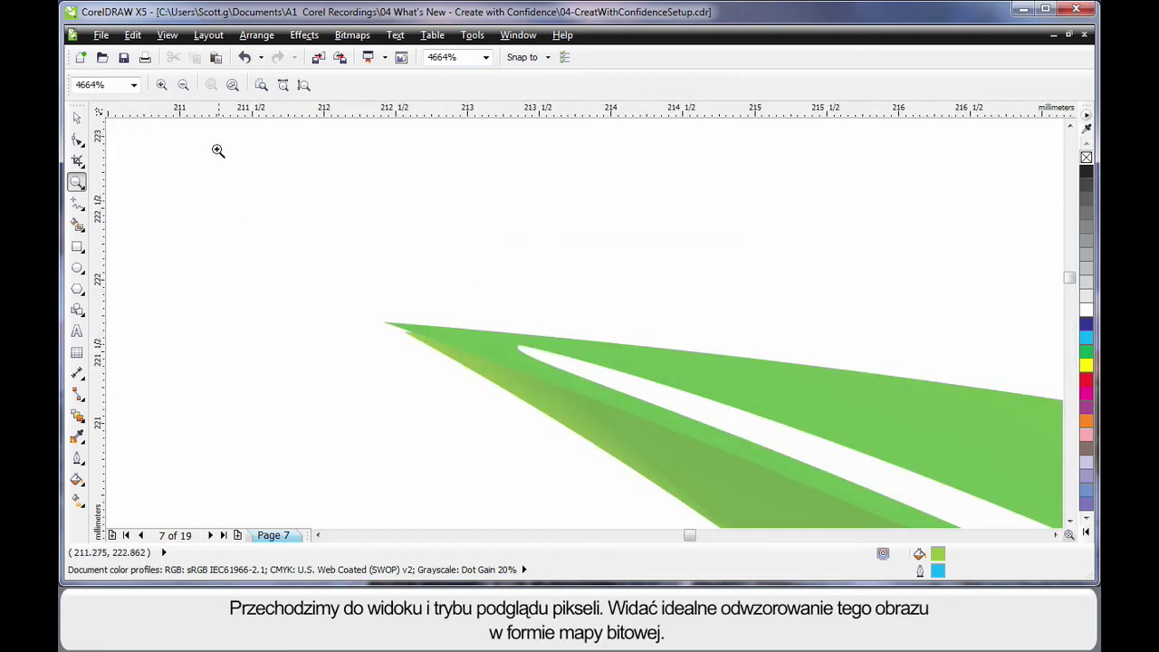
left_click(168, 36)
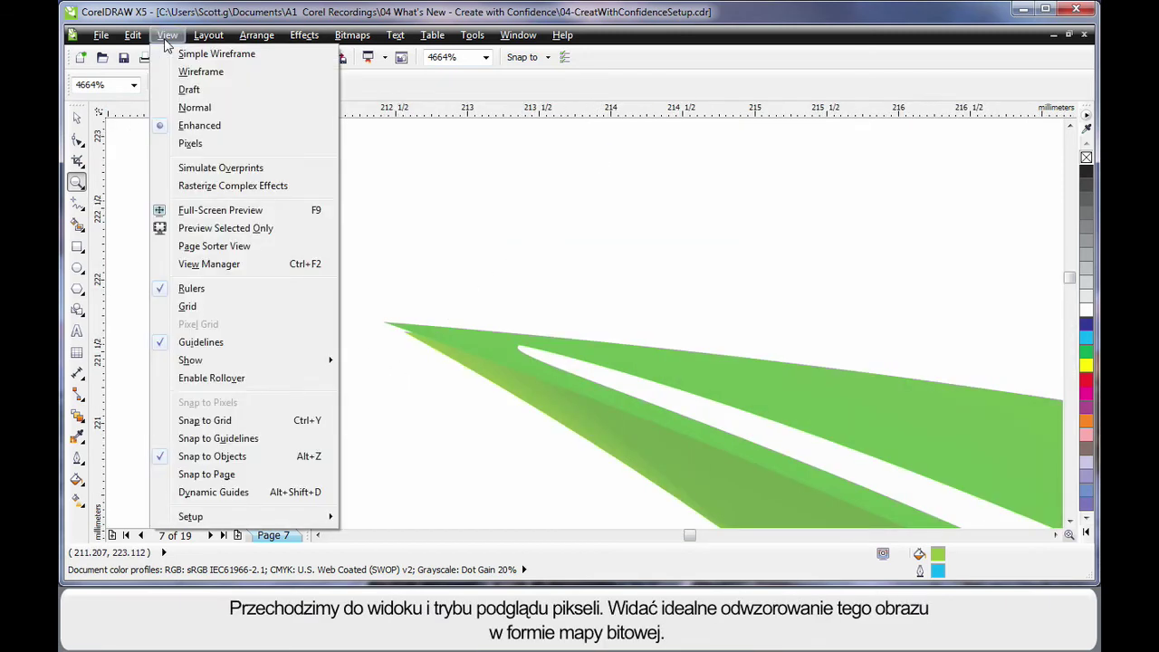
left_click(192, 144)
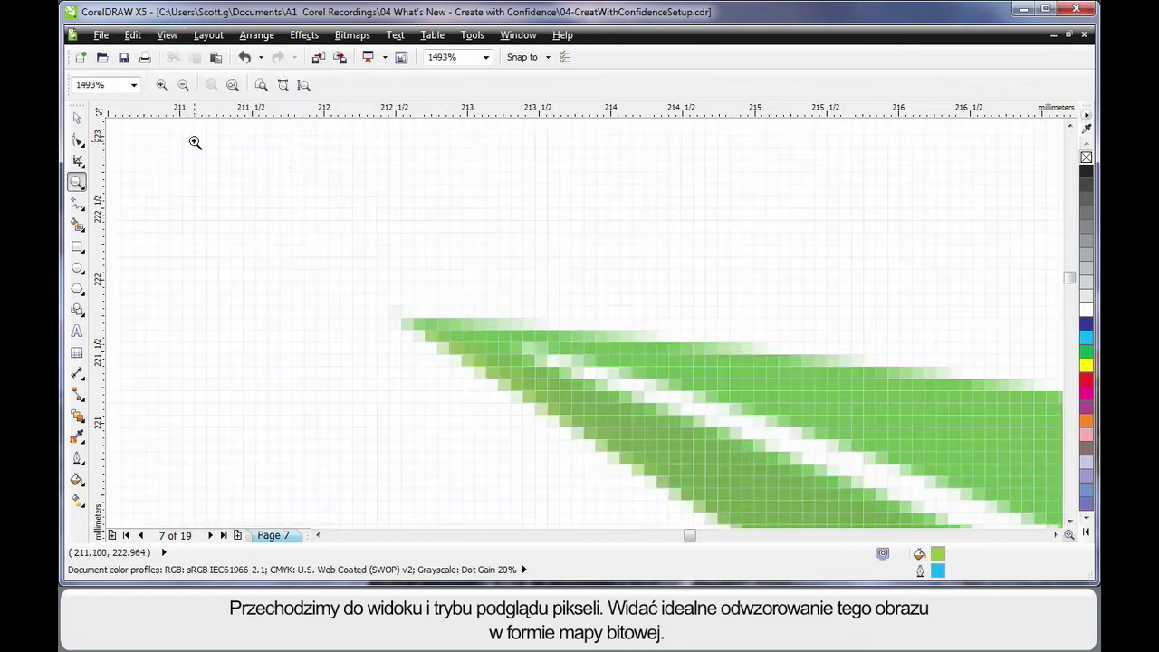
Step: Enable Snap to Pixels and drag a node on the leaf tip's edge onto the pixel grid
left_click(78, 142)
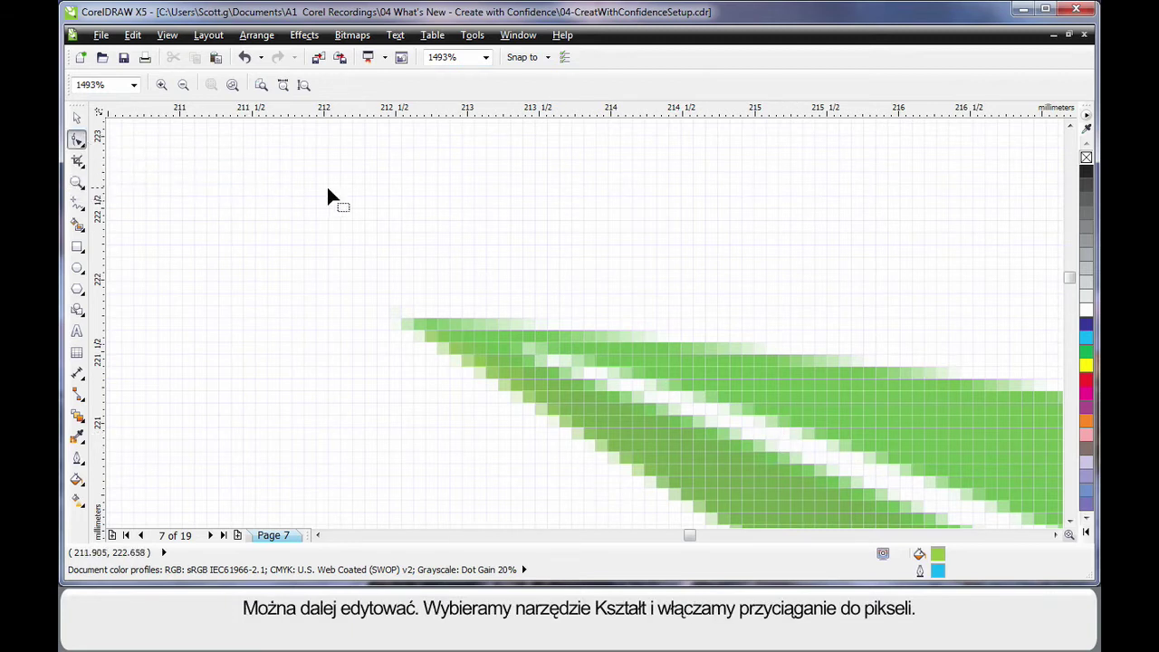
left_click(530, 57)
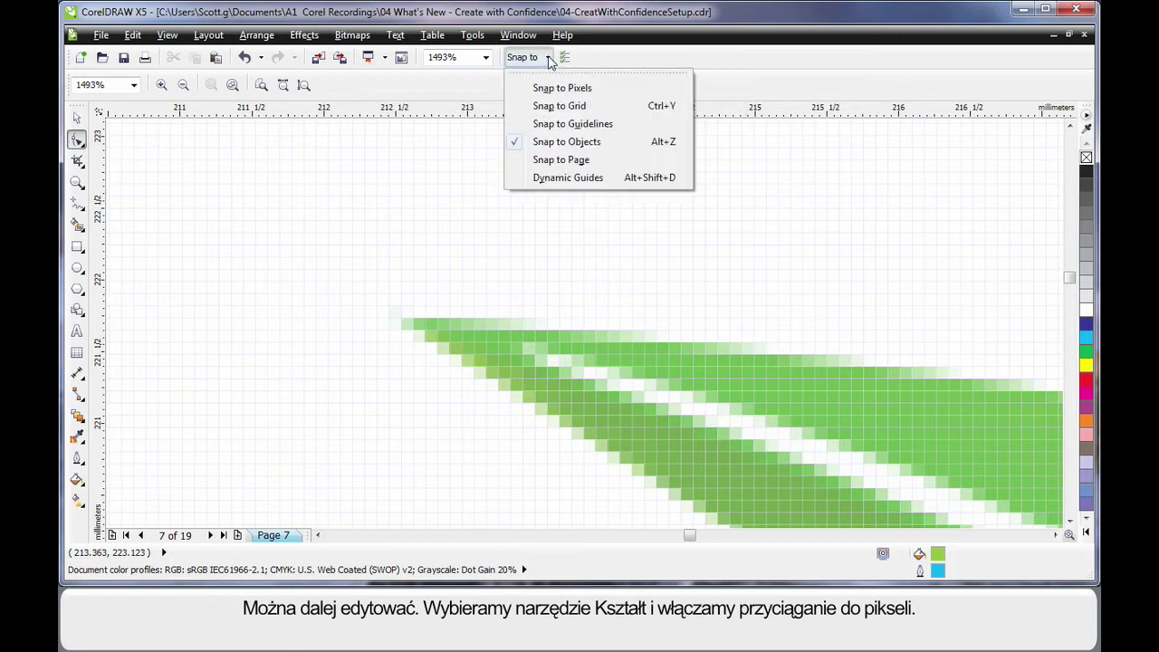
left_click(572, 94)
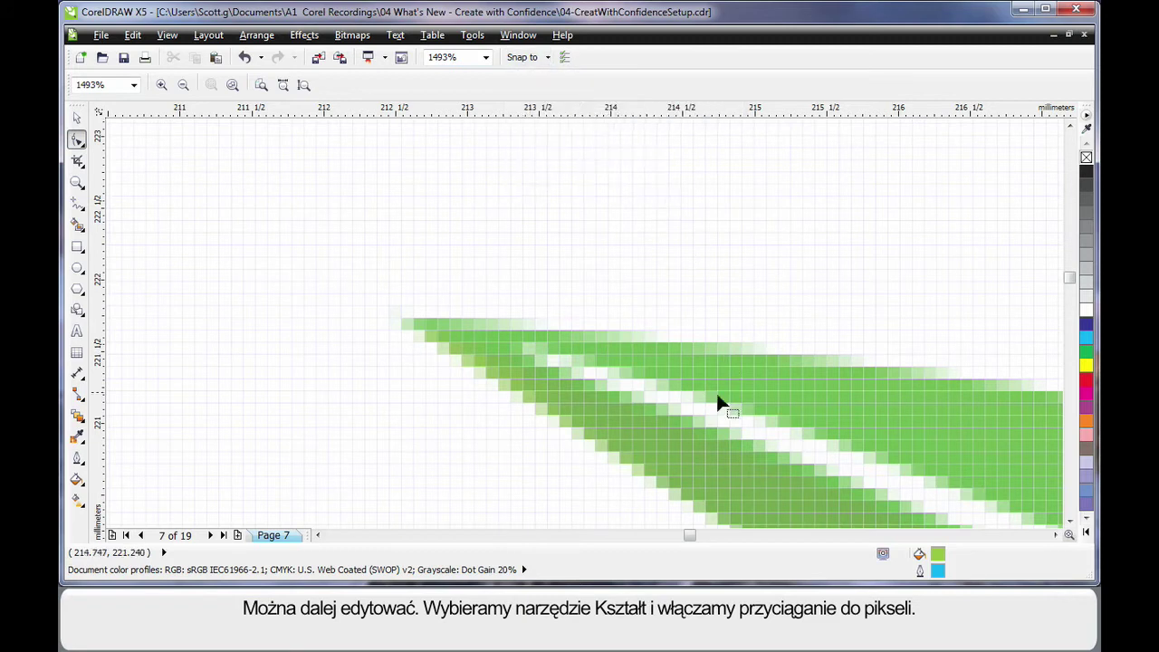
left_click(720, 418)
left_click_drag(590, 316, 483, 381)
mouse_move(520, 348)
left_mouse_down()
mouse_move(490, 335)
mouse_move(476, 352)
mouse_move(471, 333)
mouse_move(503, 320)
mouse_move(582, 319)
mouse_move(593, 343)
mouse_move(506, 355)
left_mouse_up()
left_click(77, 117)
Step: Select the green rounded rectangle and set its position to X 186, Y 143
left_click(234, 284)
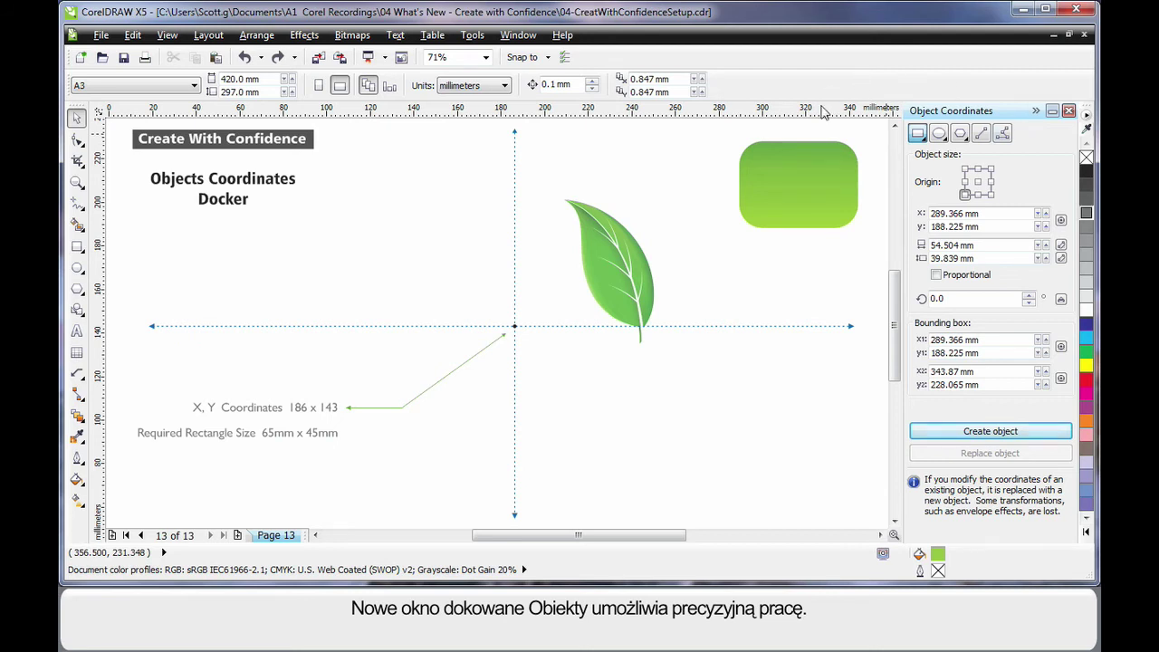
left_click(806, 183)
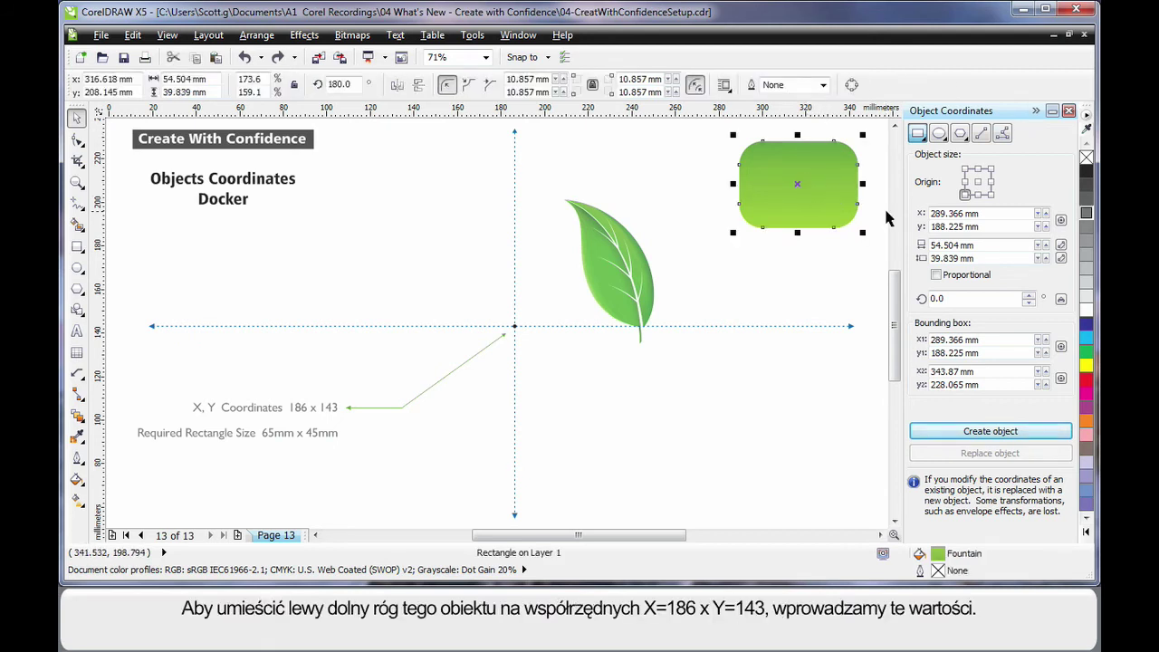
left_click_drag(1008, 214, 921, 220)
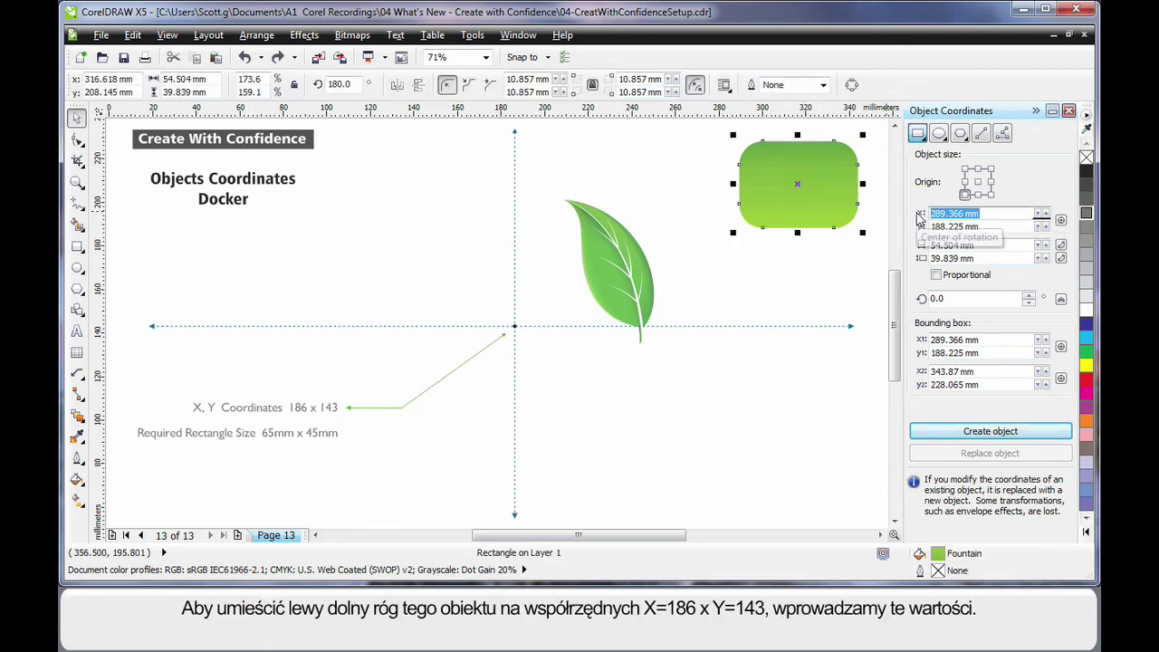
type("186")
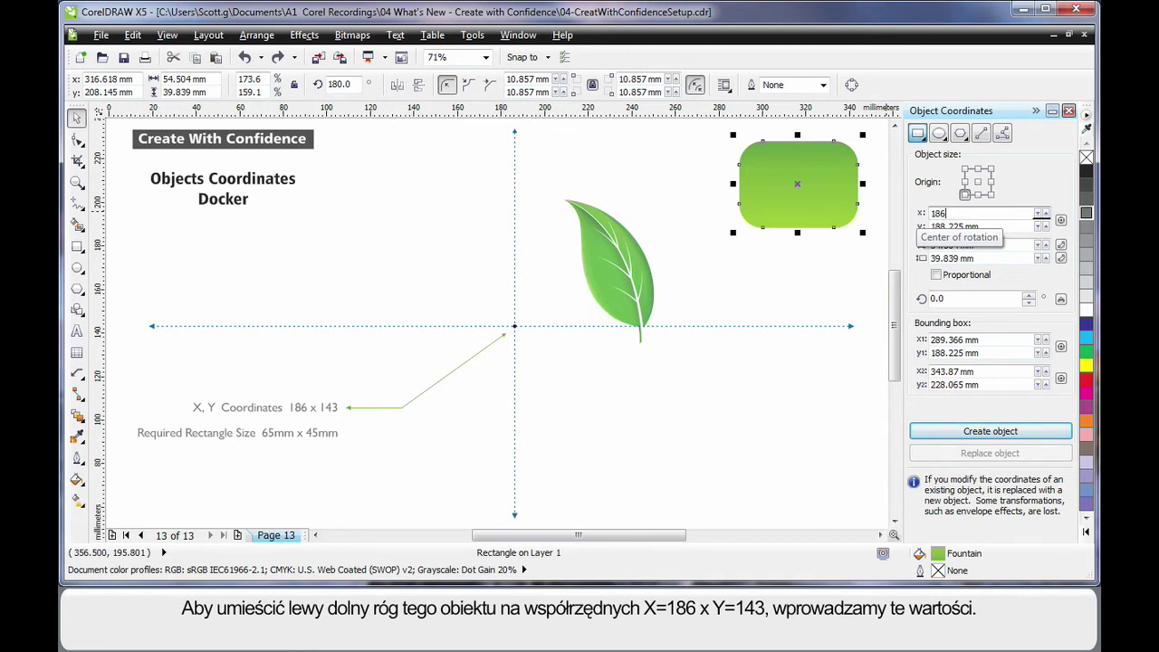
key("Tab")
type("1")
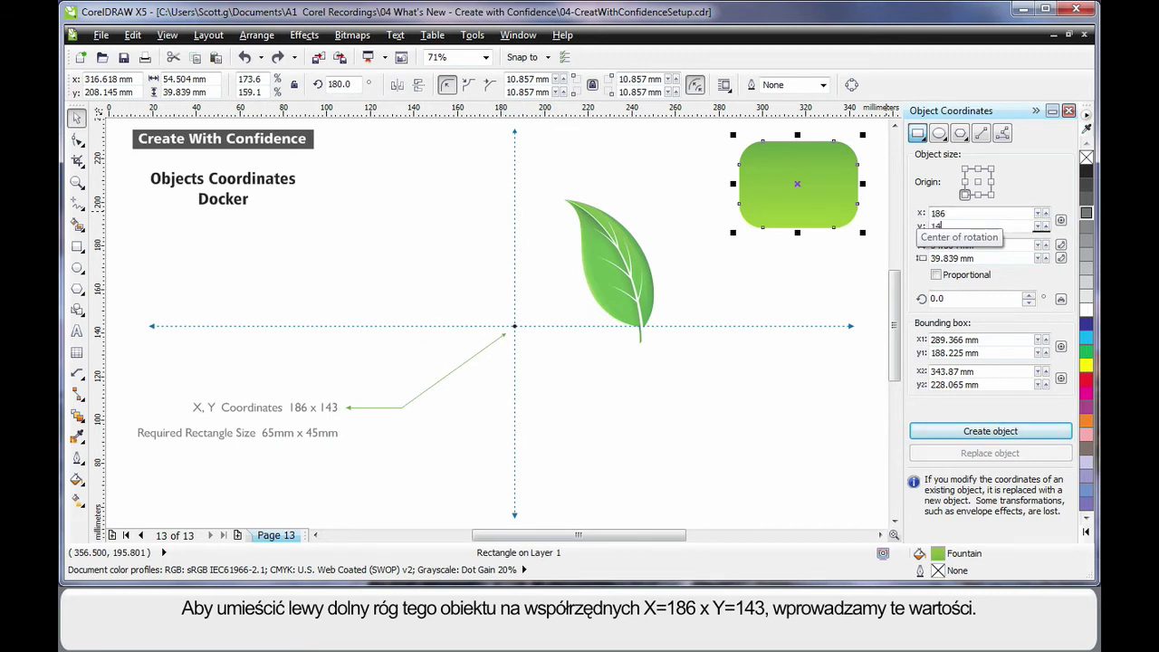
type("43")
key("Return")
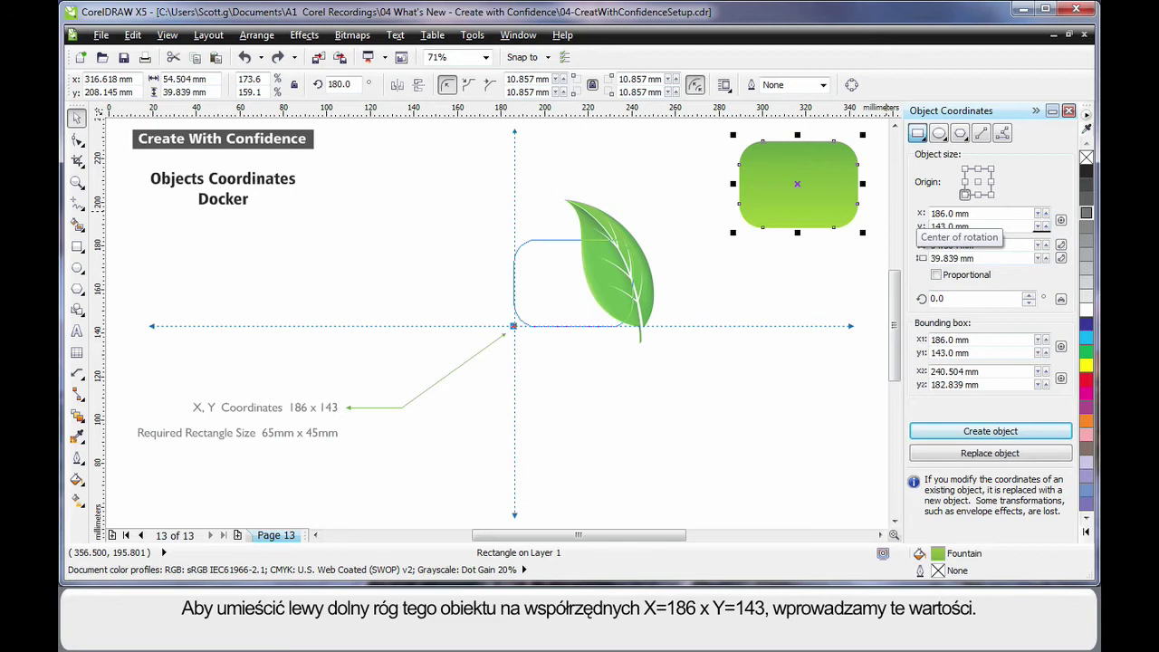
Step: Set the rectangle's size to 65 × 45 mm and apply it to the object
double_click(991, 244)
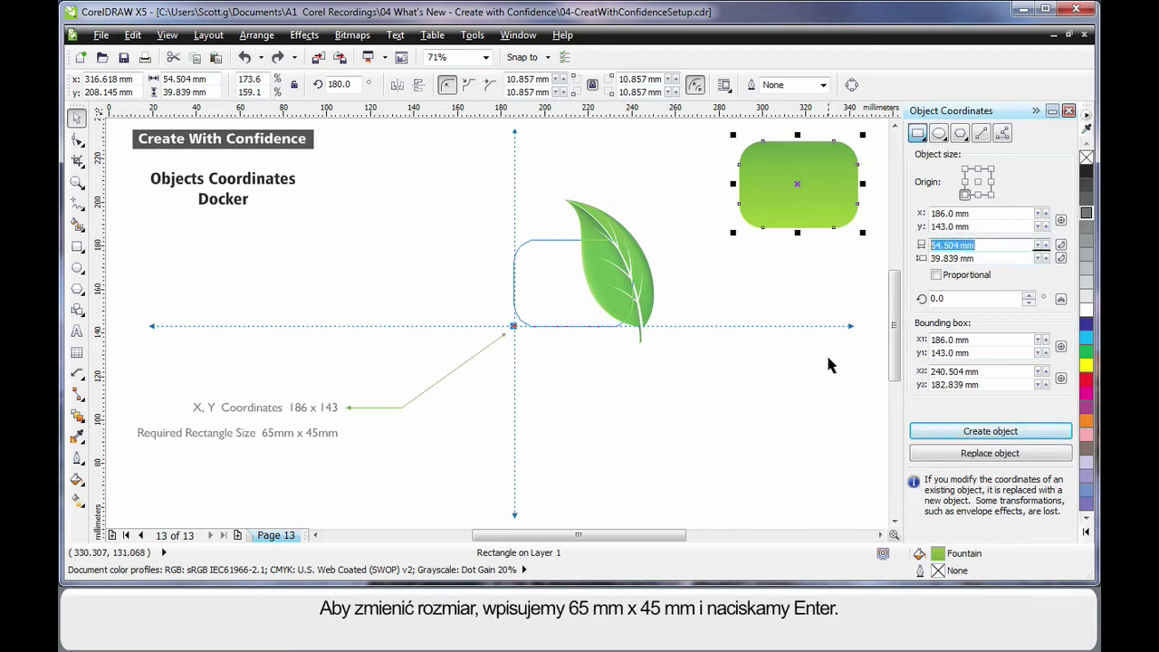
type("65")
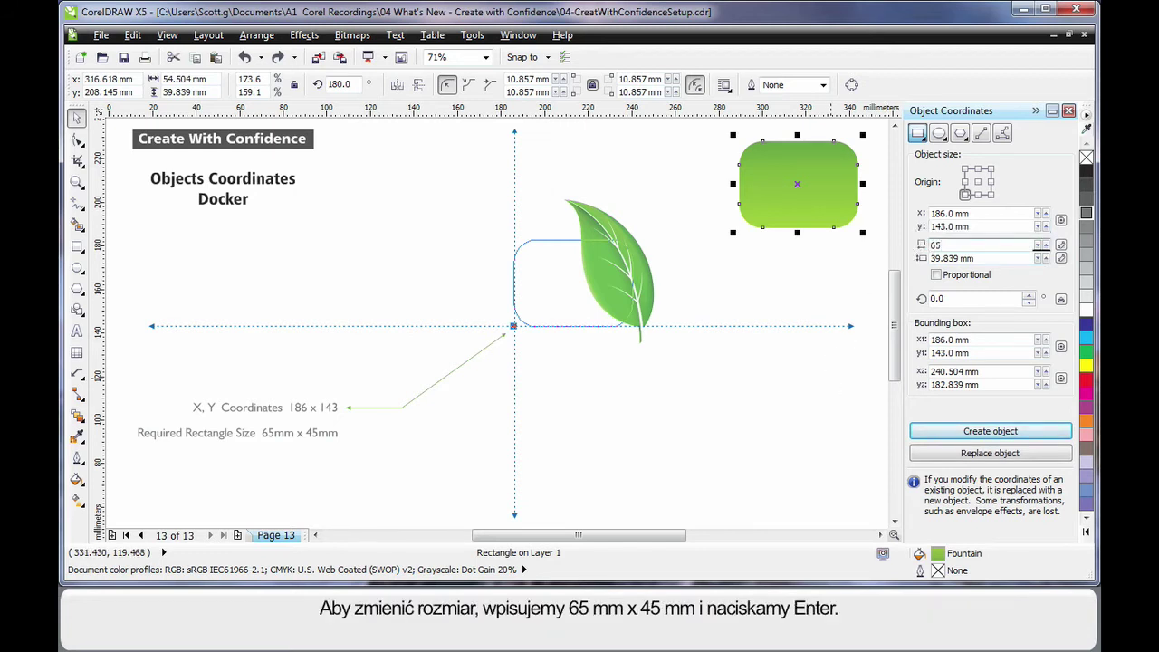
key("Tab")
type("45")
key("Return")
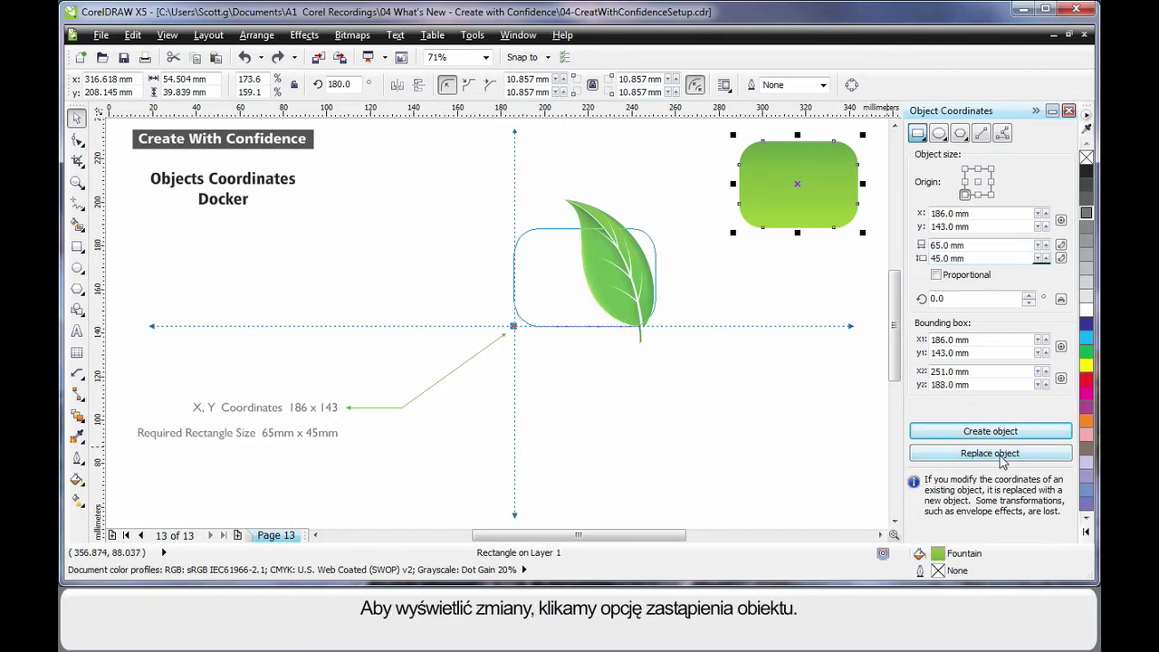
left_click(1005, 461)
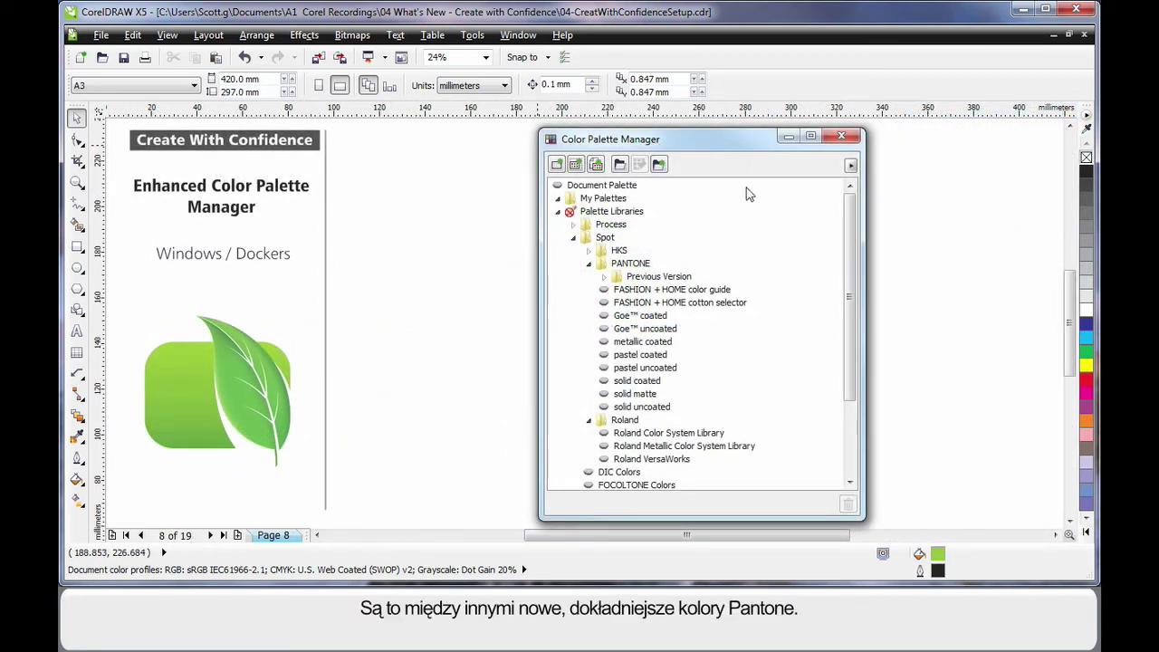
Step: Expand the PANTONE and Roland palette folders, then toggle the CMYK and RGB palettes' visibility
left_click(632, 263)
left_click(625, 421)
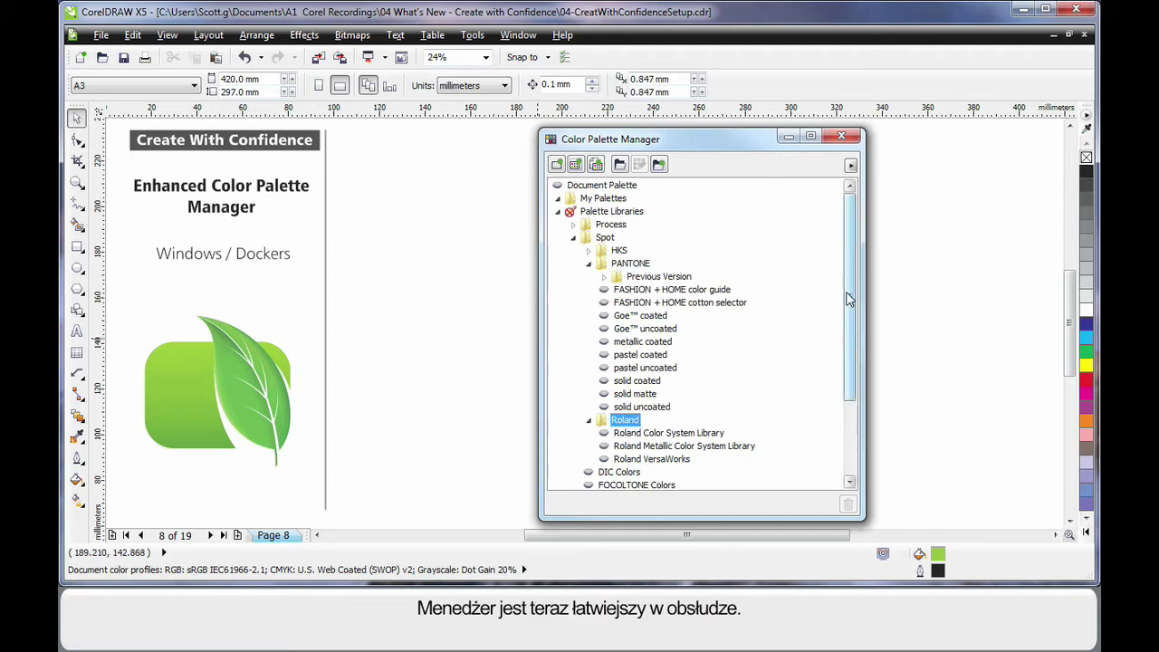
left_click_drag(849, 299, 850, 371)
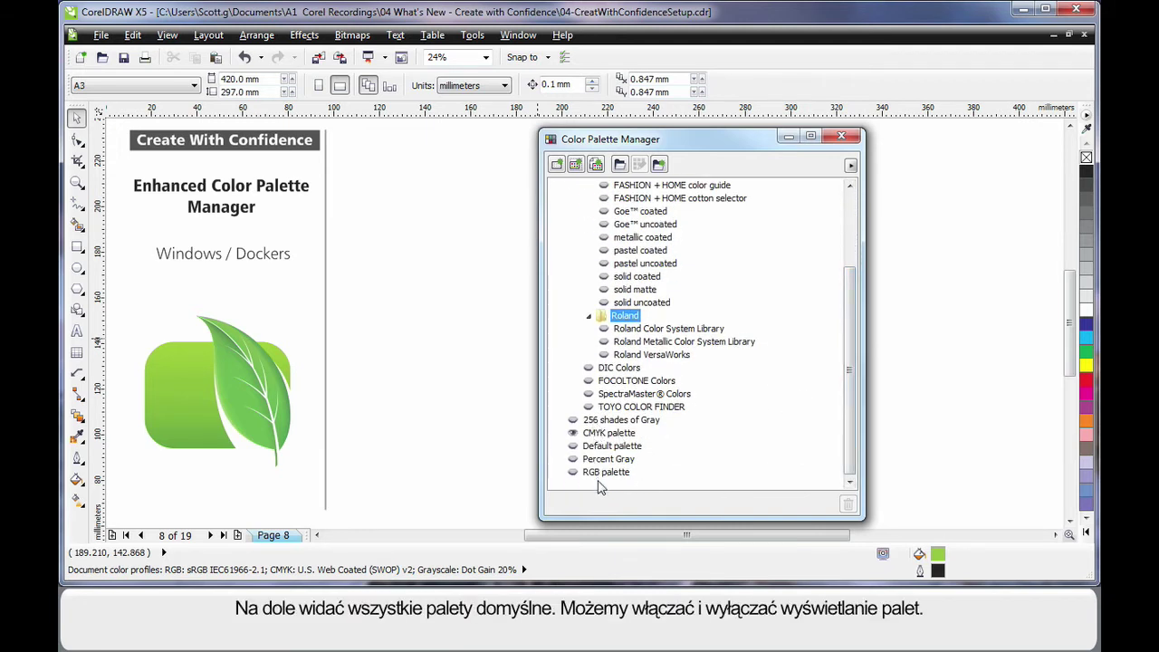
left_click(573, 434)
left_click(573, 434)
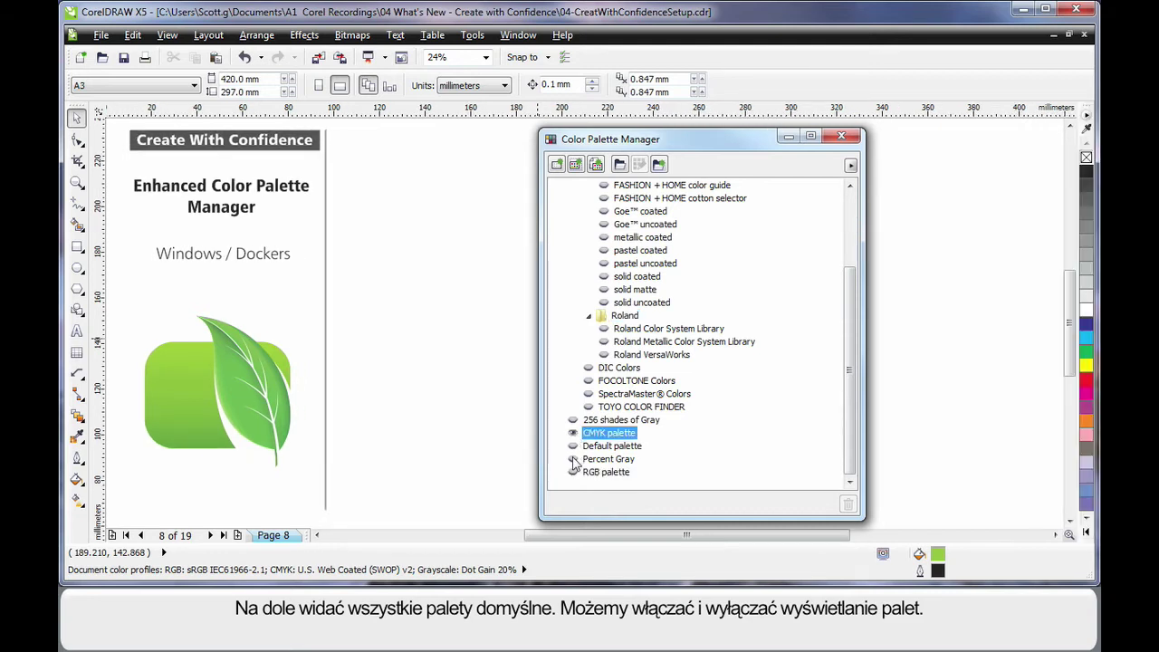
left_click(574, 473)
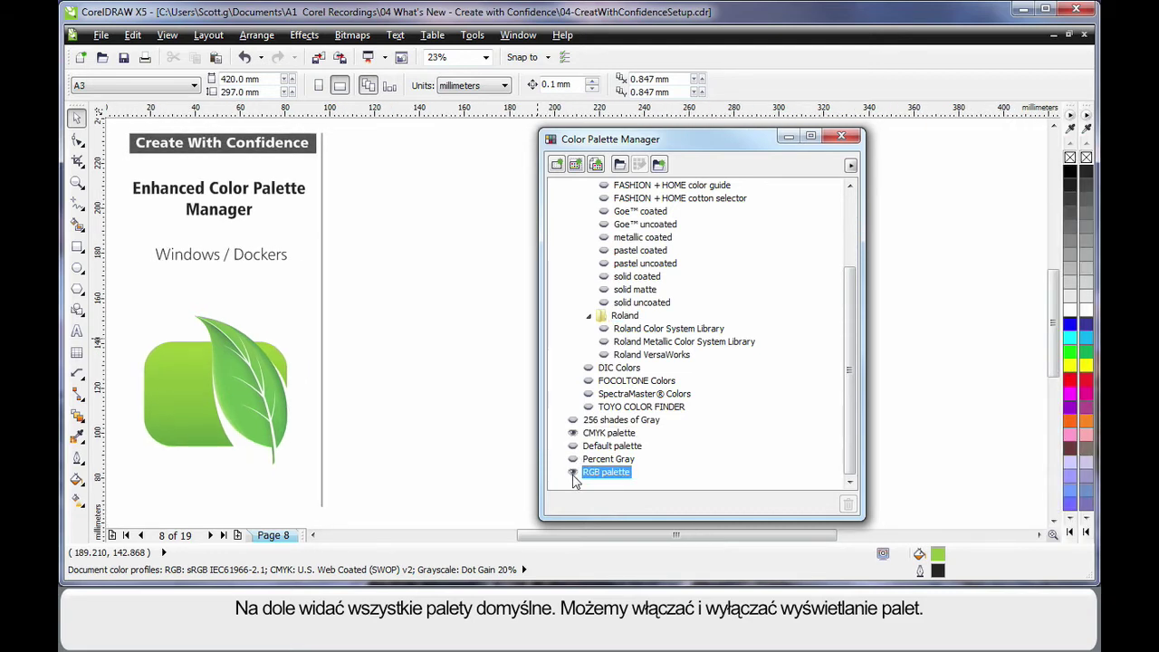
left_click(573, 474)
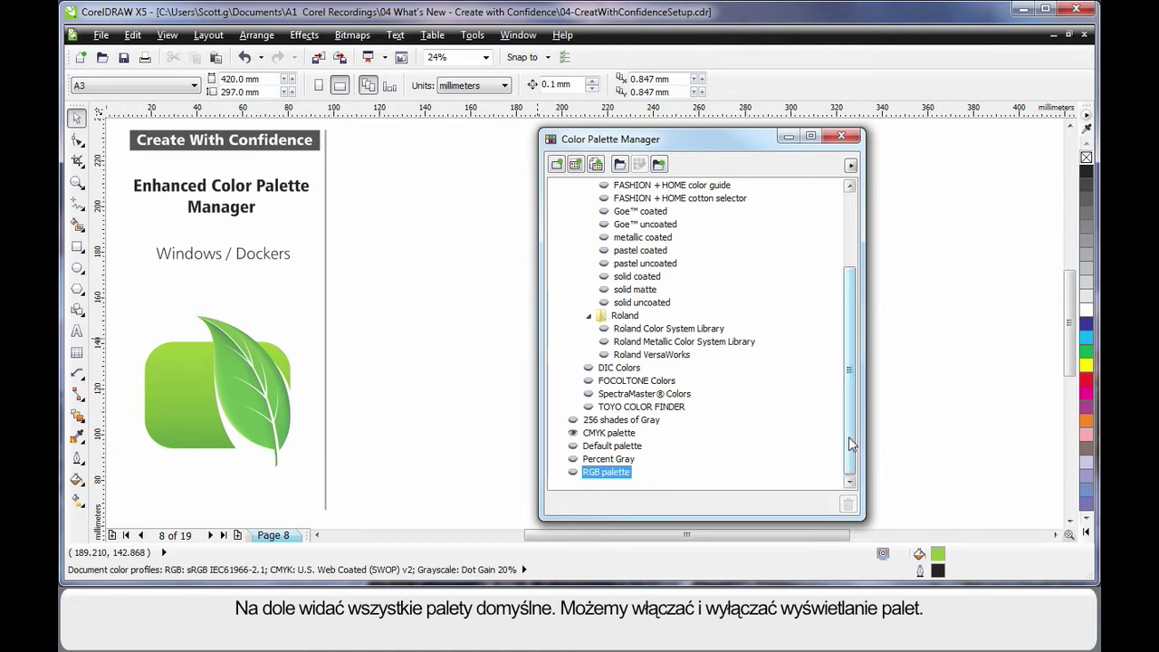
Step: Create a palette named Leafgreen from the selected leaf graphic's colours
scroll(851, 444, "up", 3)
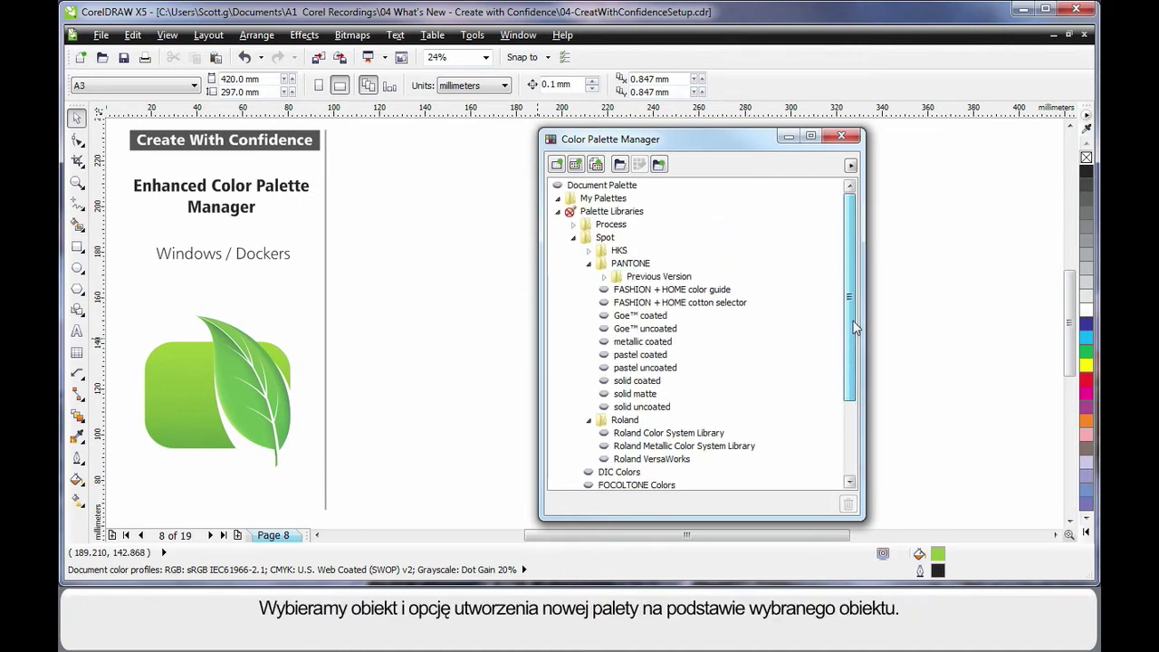
left_click(196, 382)
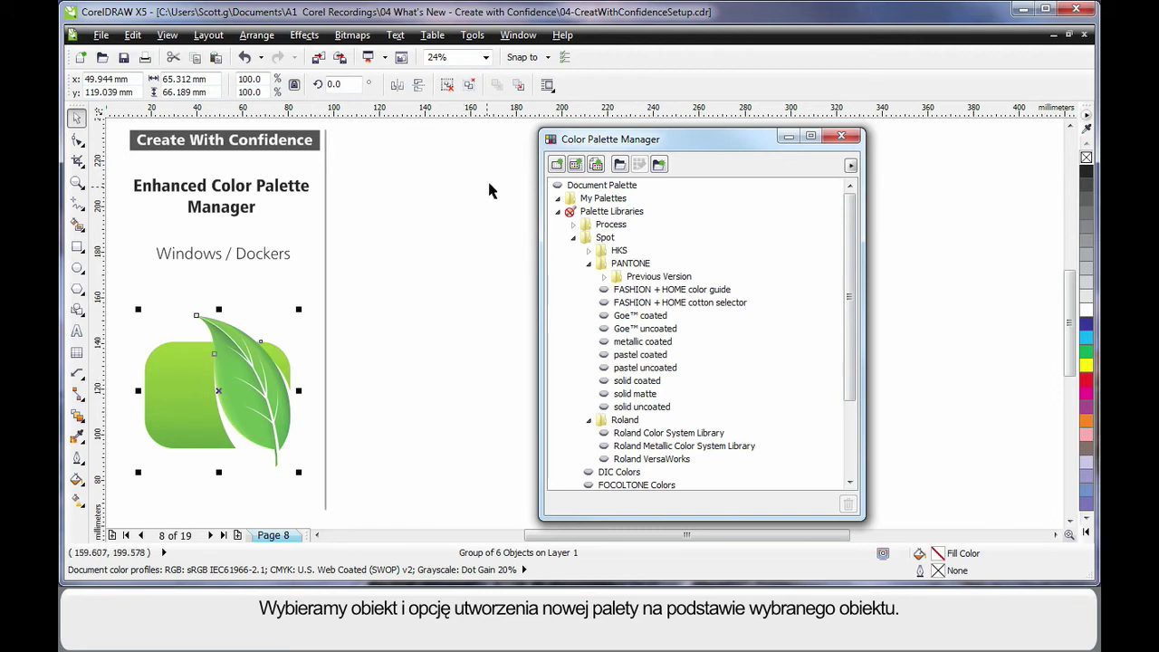
left_click(576, 166)
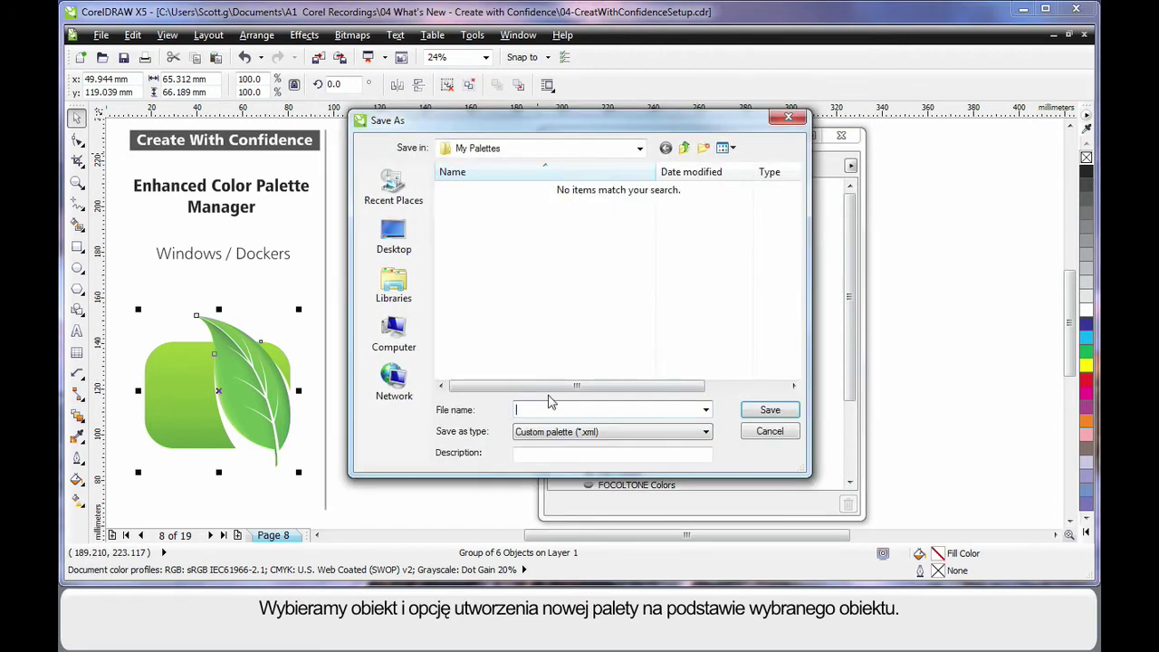
type("Leafgreen")
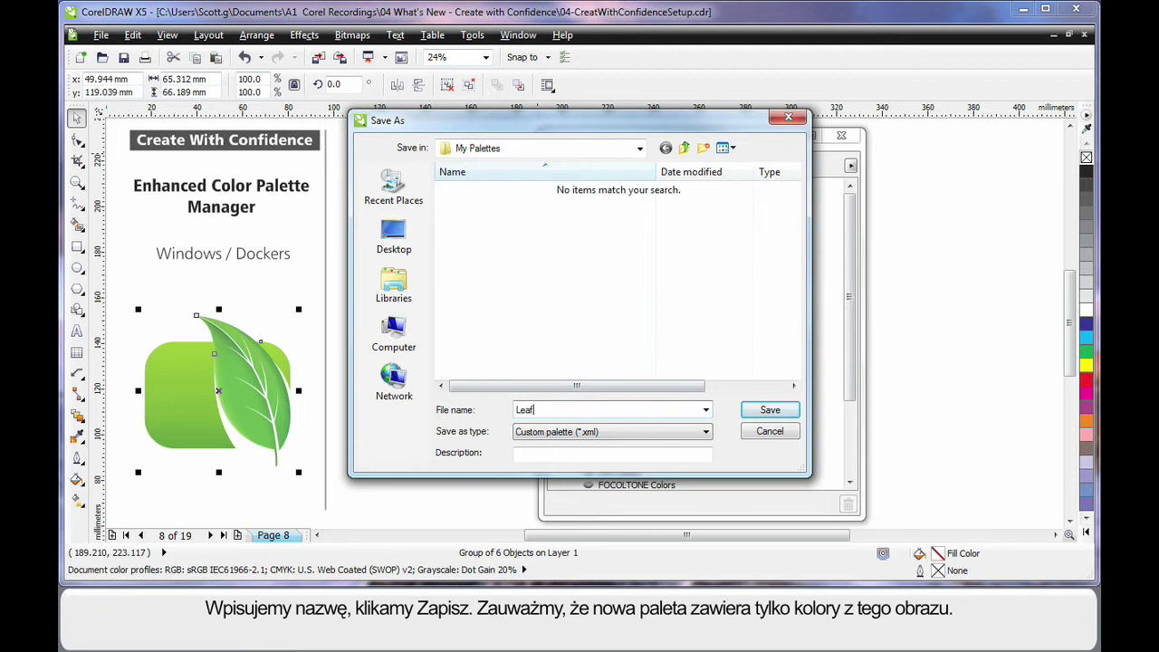
left_click(770, 410)
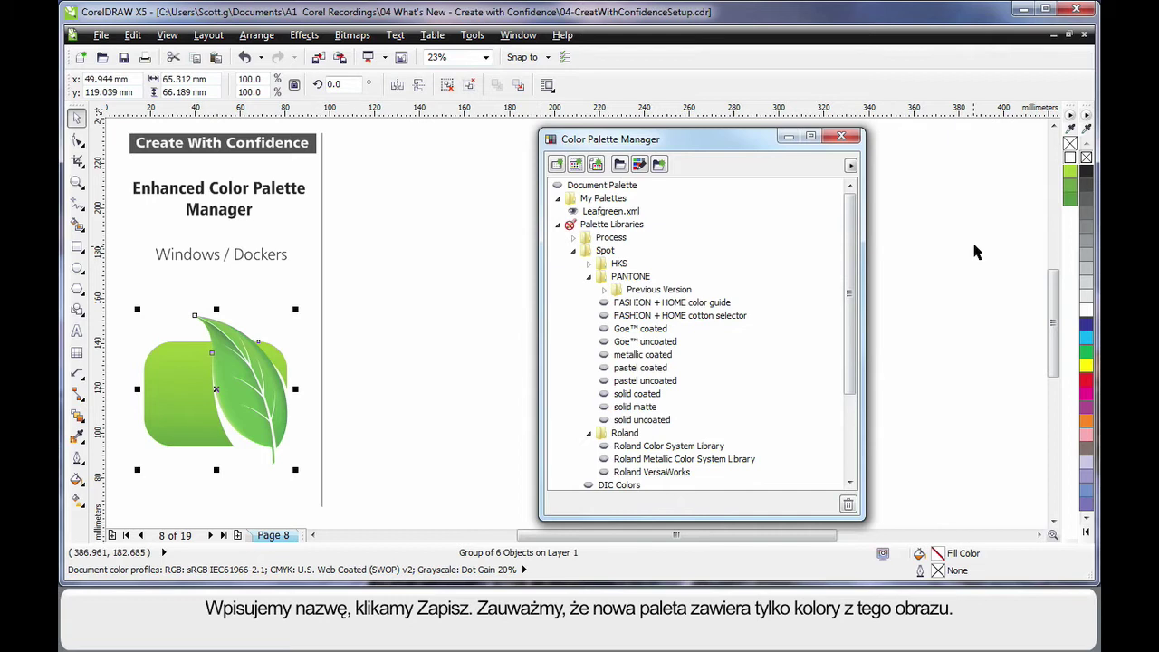
Step: Float the Leafgreen palette, then hide it and collapse the My Palettes group
left_click_drag(1074, 118, 356, 225)
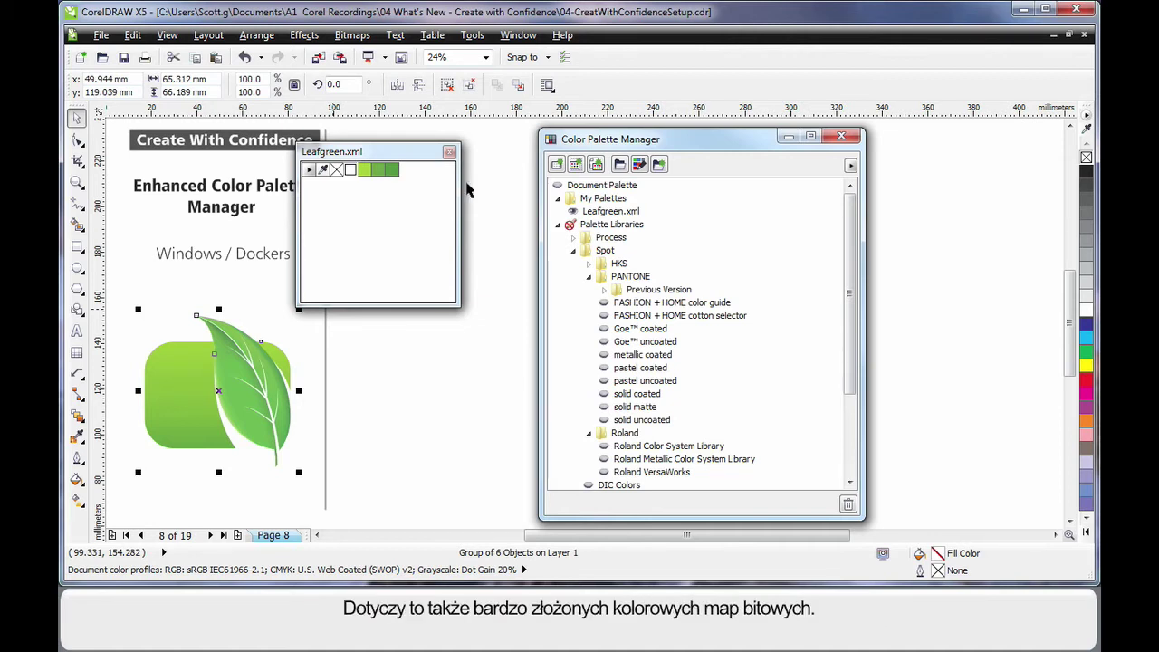
left_click(572, 211)
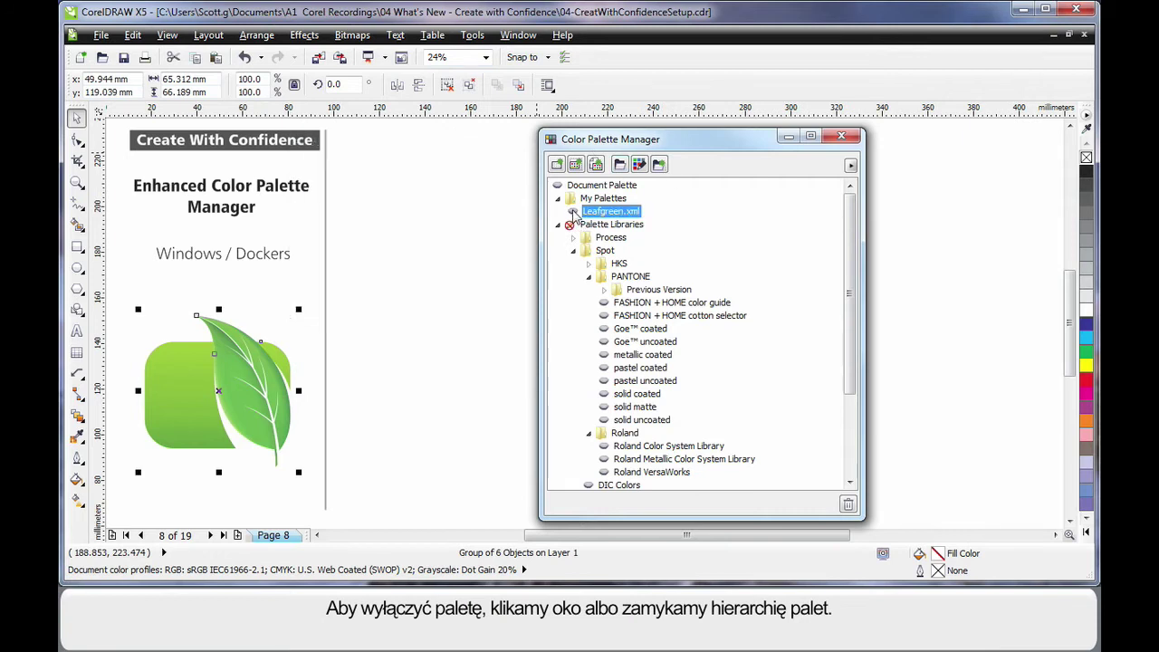
left_click(558, 200)
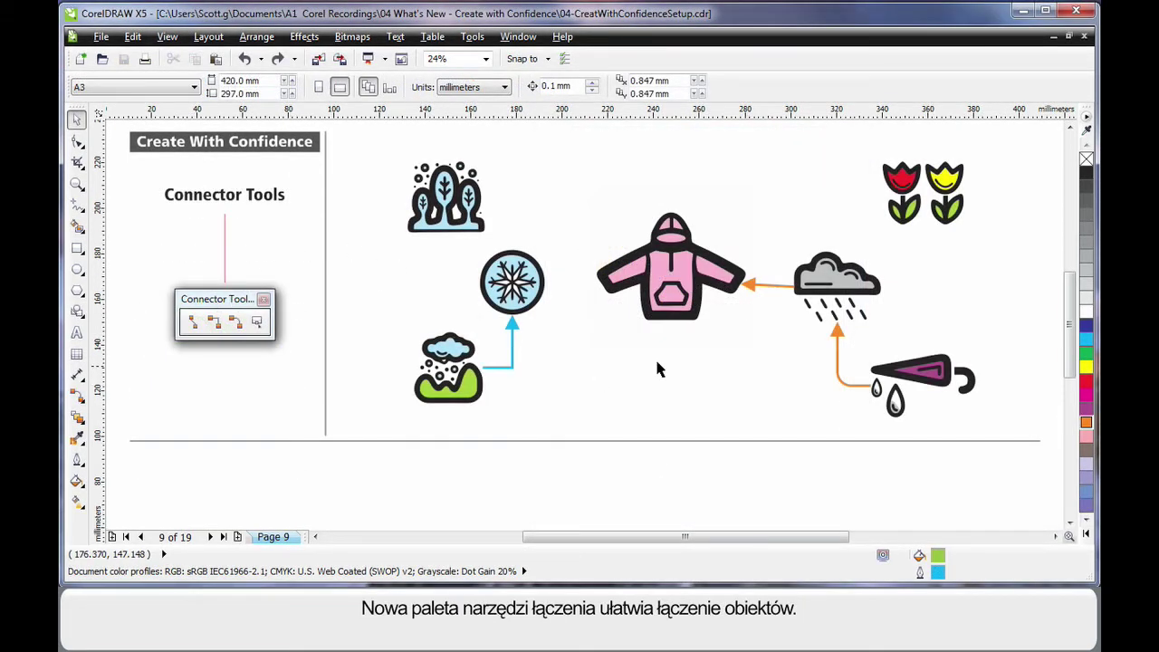
Step: Connect snowflake to jacket, trees to snowflake and tulips to cloud, colouring the last connector orange
left_click(194, 324)
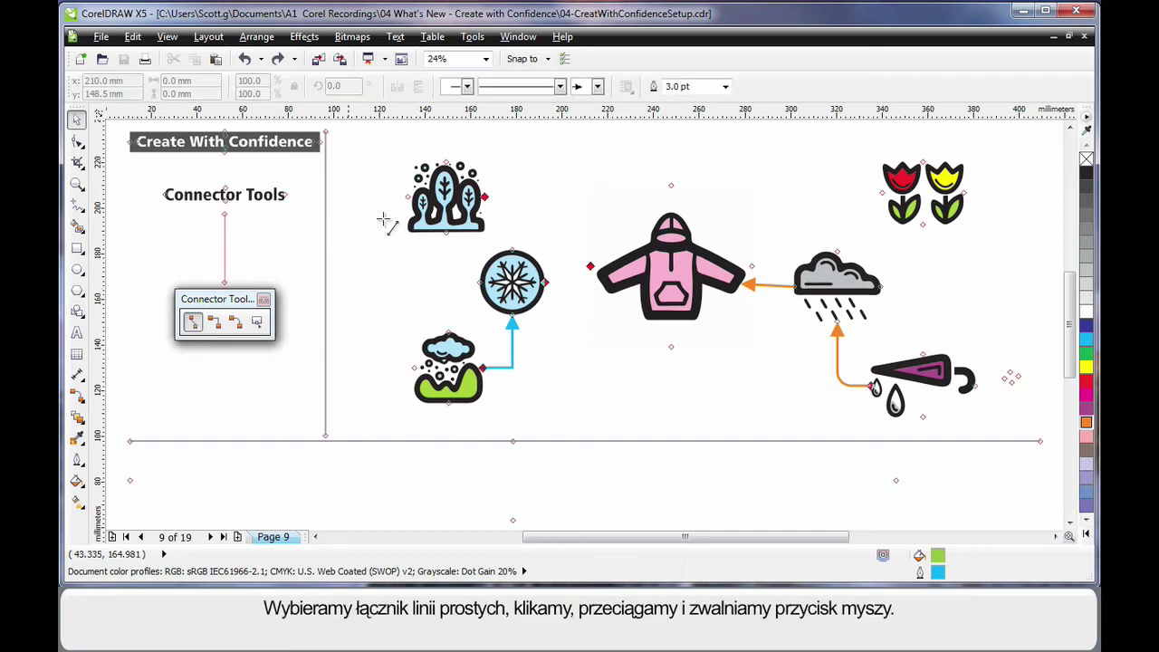
left_click_drag(549, 284, 598, 284)
left_click_drag(218, 261, 224, 282)
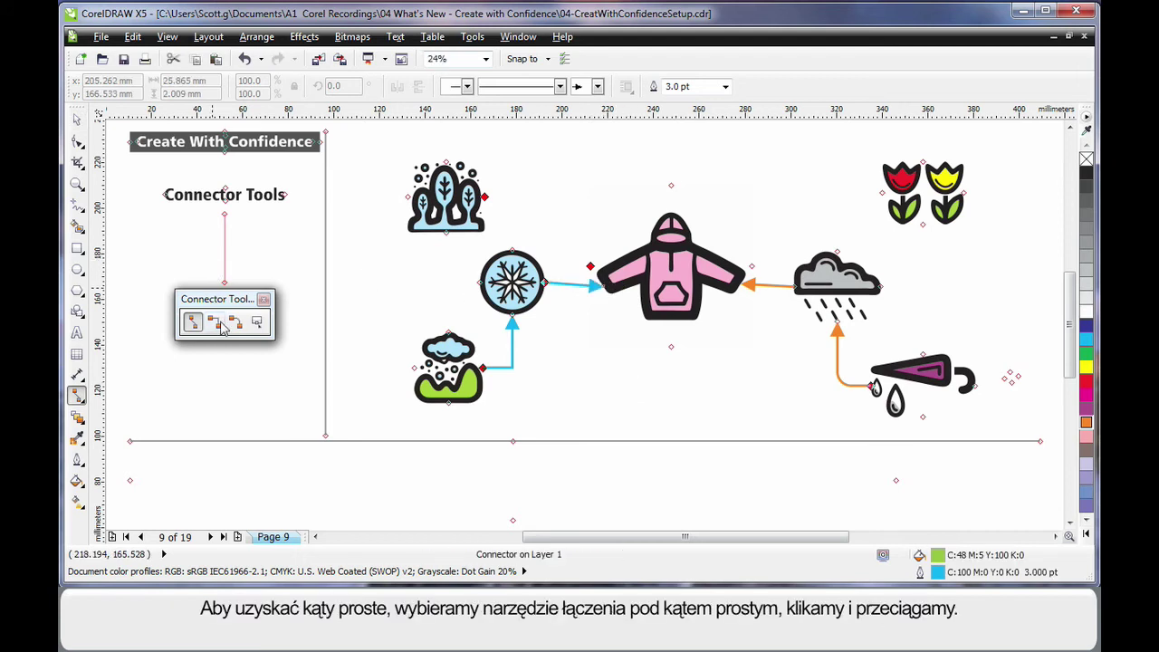
left_click(214, 322)
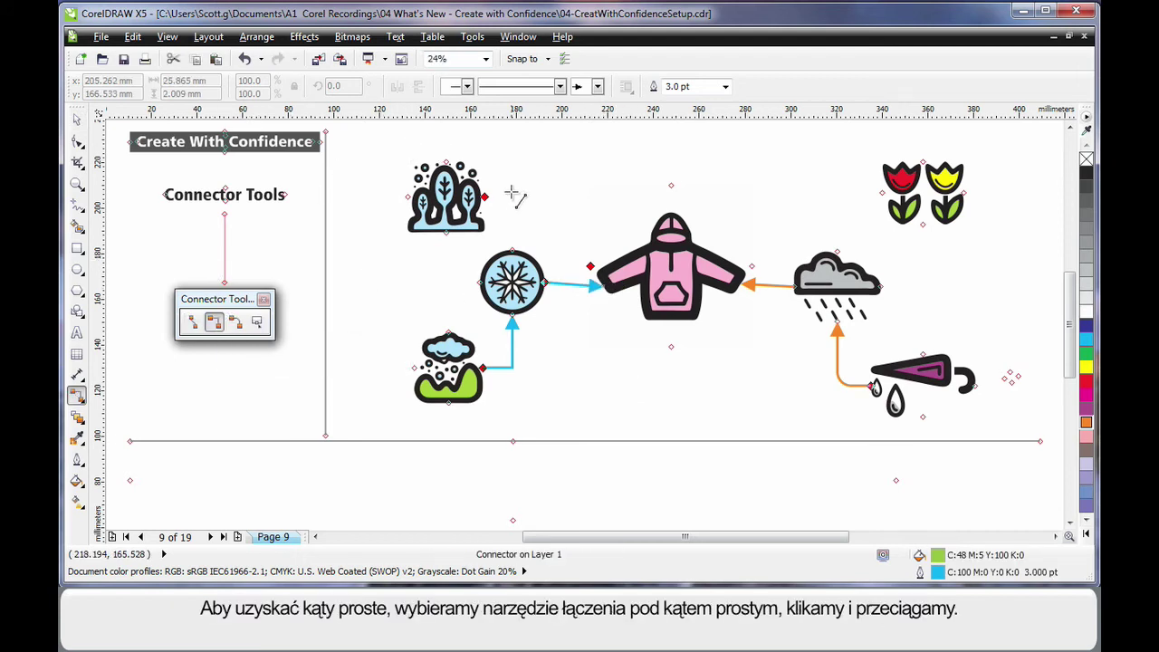
left_click_drag(483, 197, 512, 252)
left_click(236, 322)
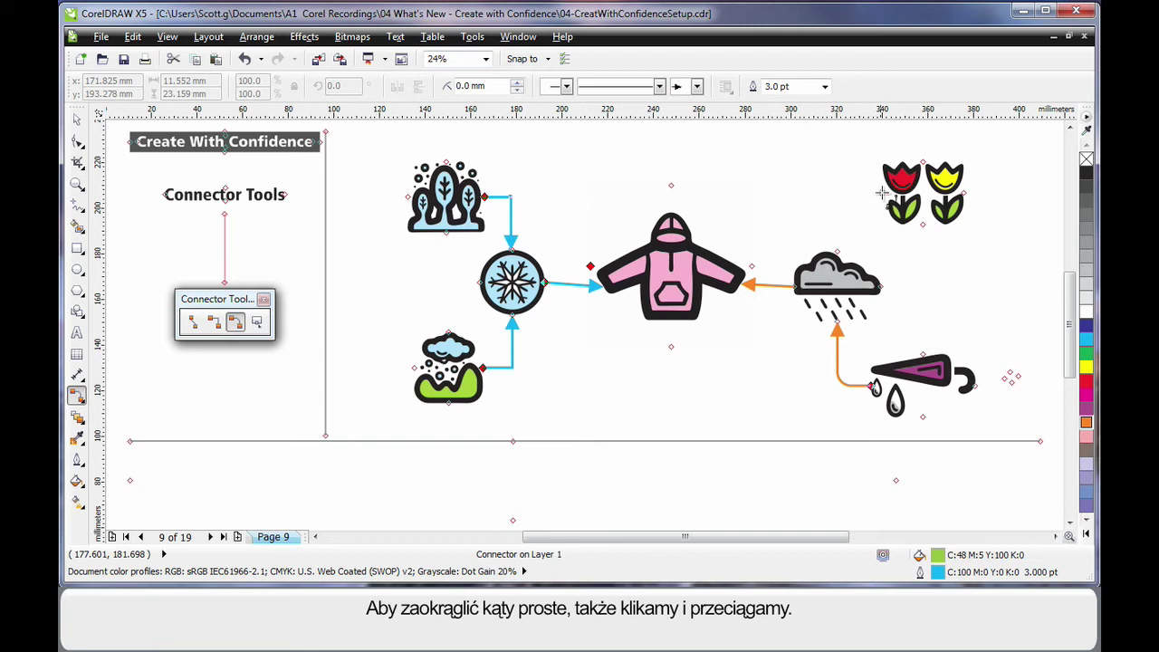
left_click_drag(881, 193, 839, 250)
right_click(1086, 423)
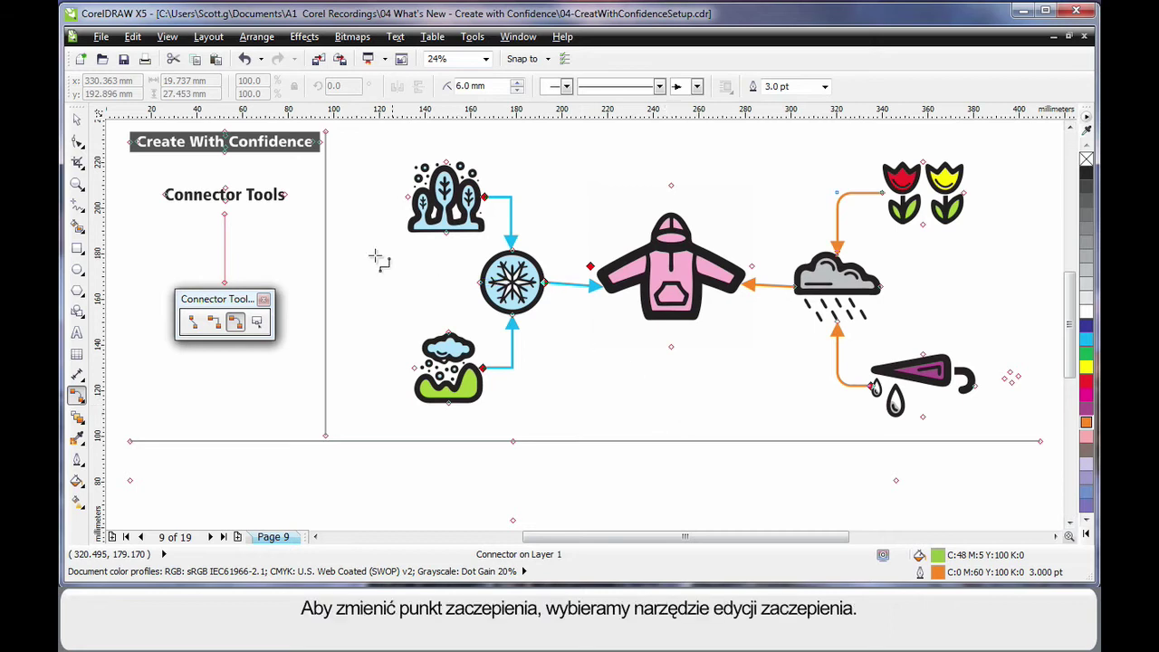
Step: Move the connector's anchor lower on the trees icon with Edit Anchor
left_click(258, 324)
left_click(470, 201)
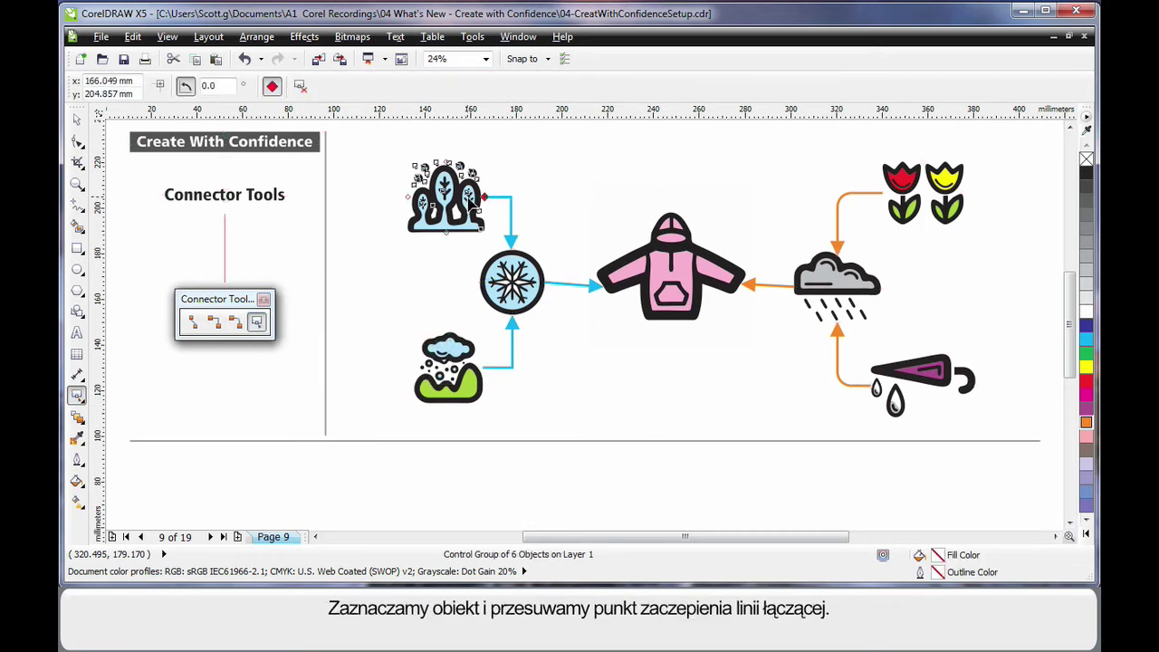
left_click_drag(484, 196, 485, 226)
left_click(638, 399)
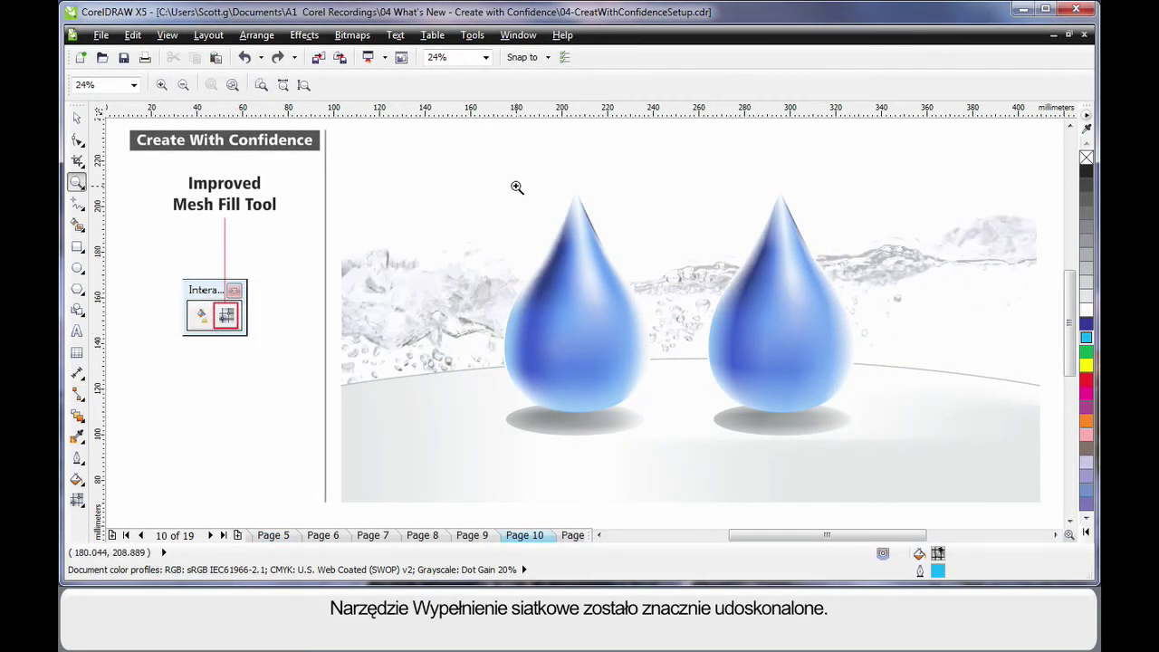
Step: Apply a mesh fill to the left drop, tint its nodes cyan, and toggle Smooth mesh color
left_click_drag(511, 185, 834, 314)
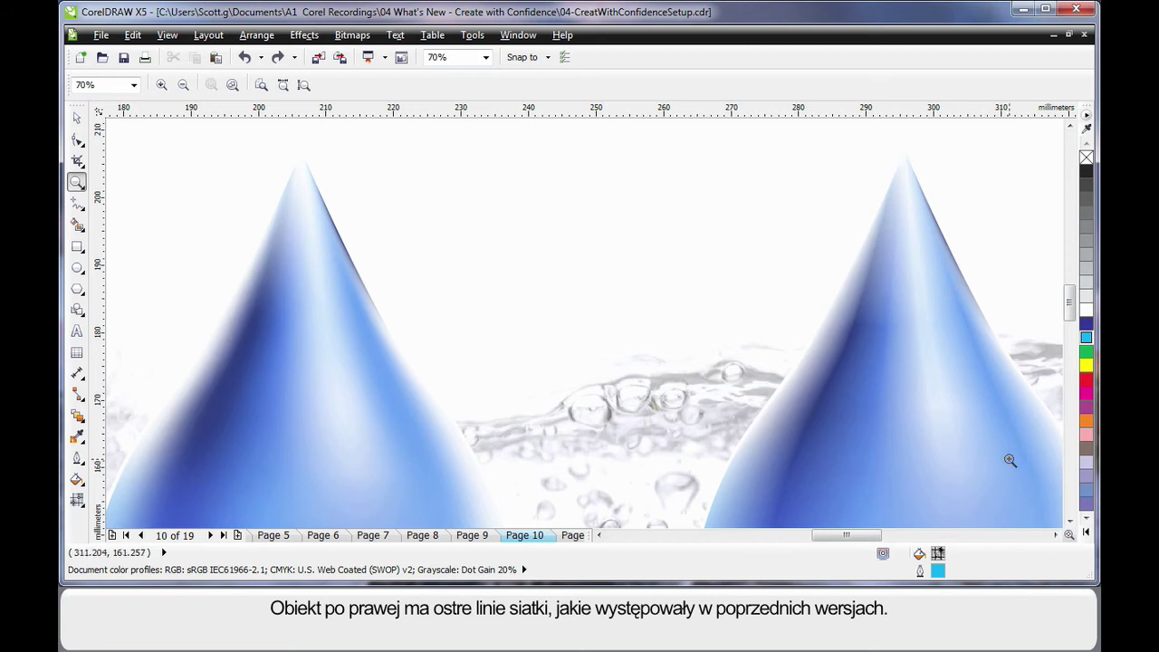
left_click(76, 500)
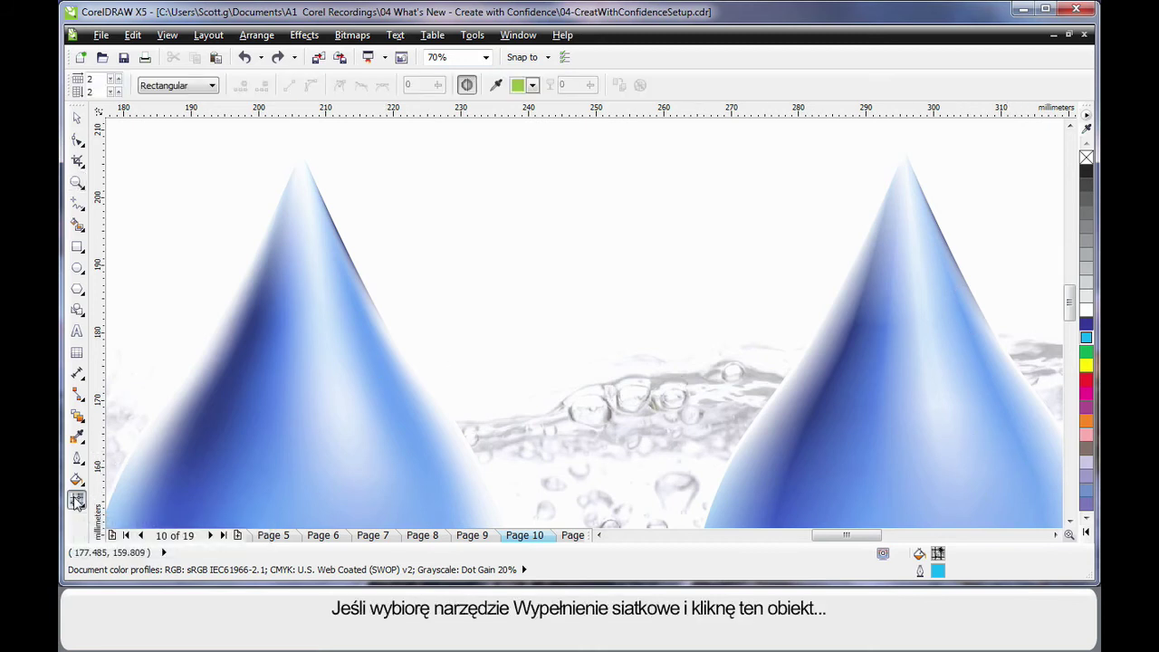
left_click(316, 450)
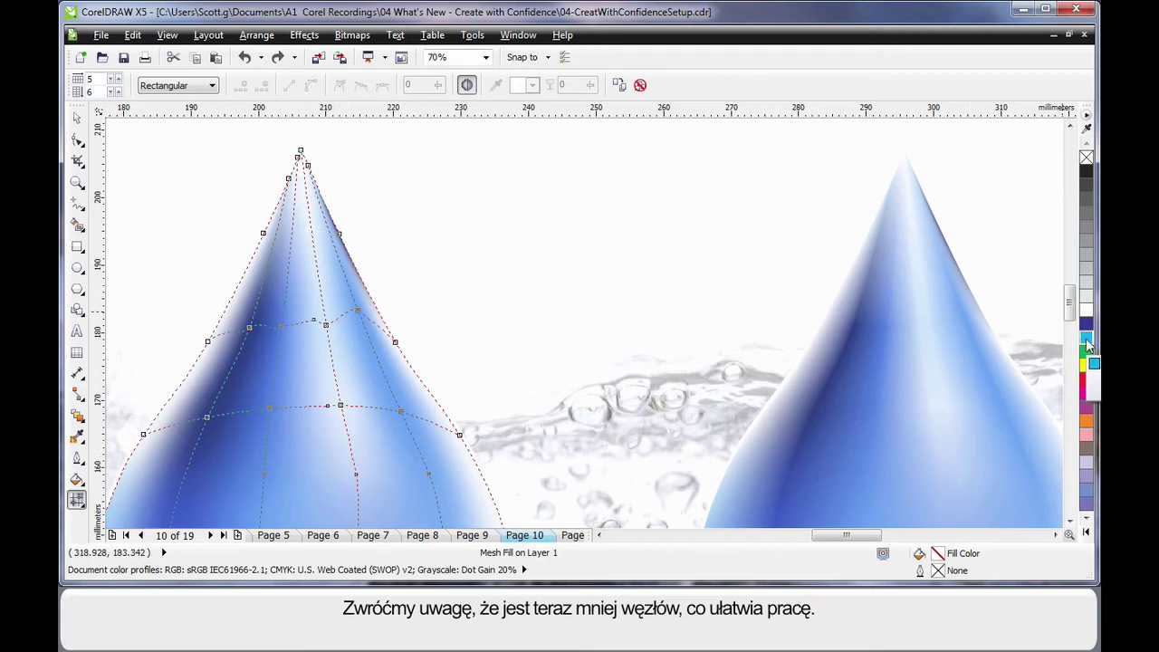
left_click_drag(1088, 341, 283, 327)
left_click_drag(1087, 341, 358, 390)
left_click_drag(271, 409, 271, 410)
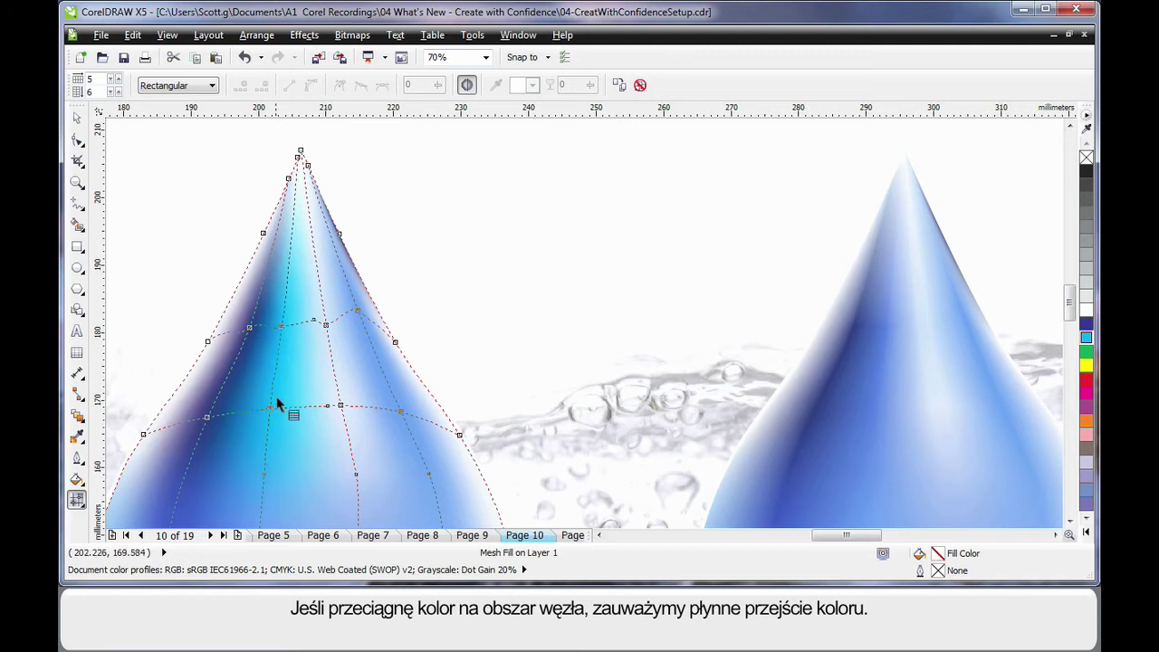
left_click(467, 86)
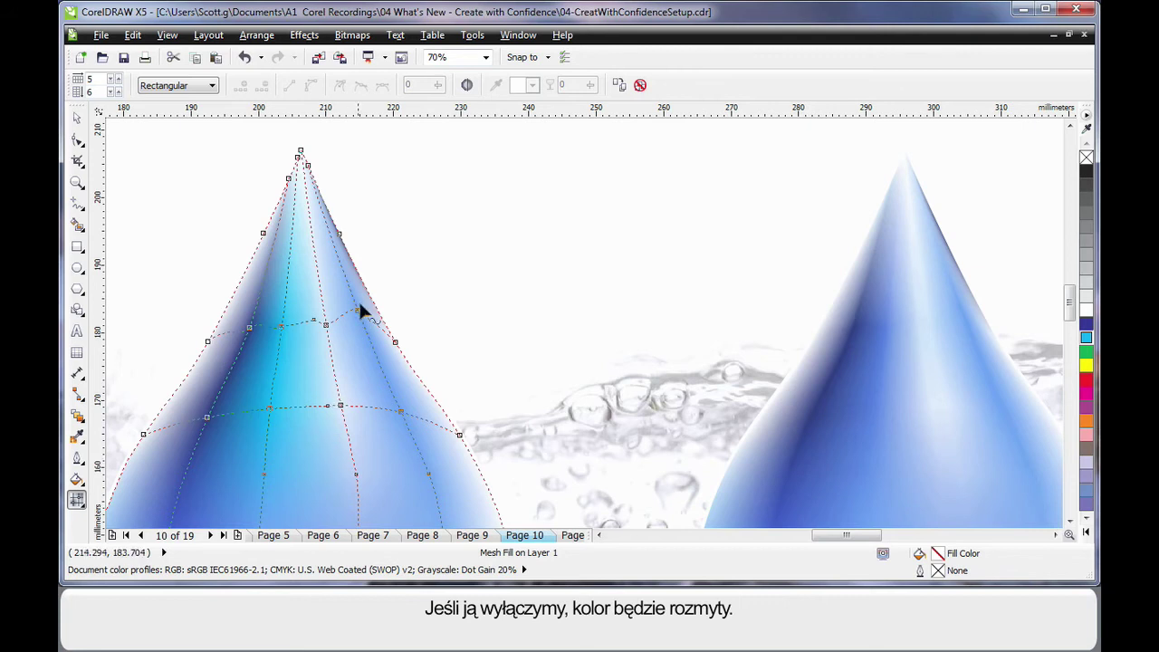
left_click(466, 84)
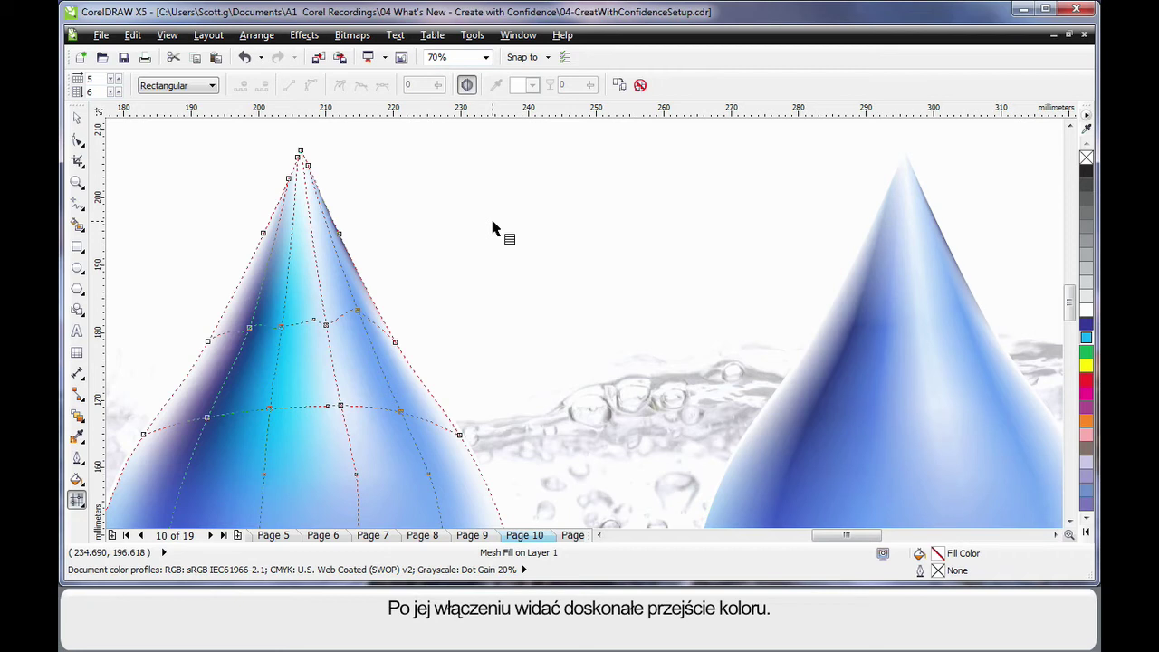
Step: Make the drop's middle mesh nodes 95 transparent, then zoom back out to both drops
left_click_drag(342, 302, 270, 445)
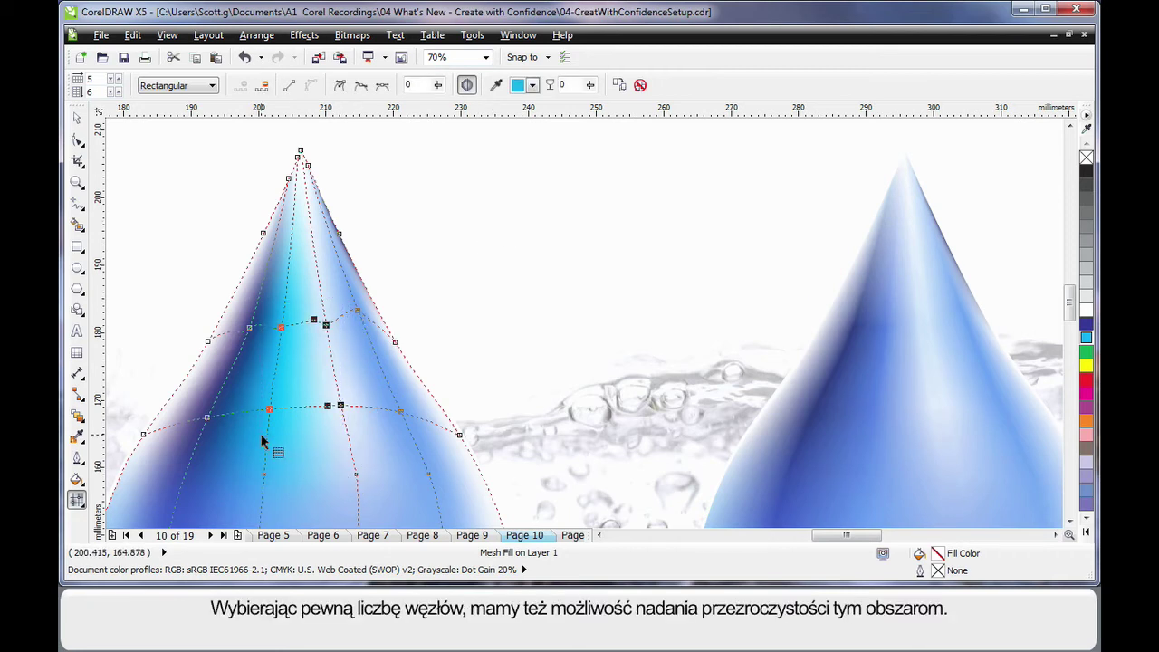
left_click(590, 86)
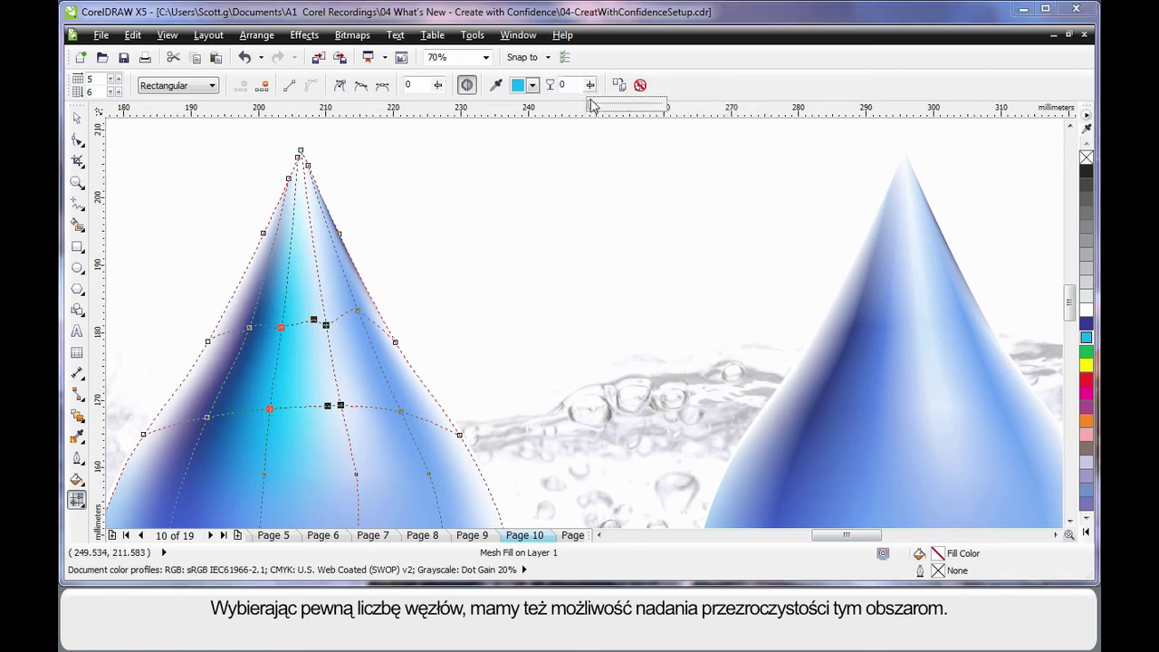
left_click_drag(593, 107, 661, 106)
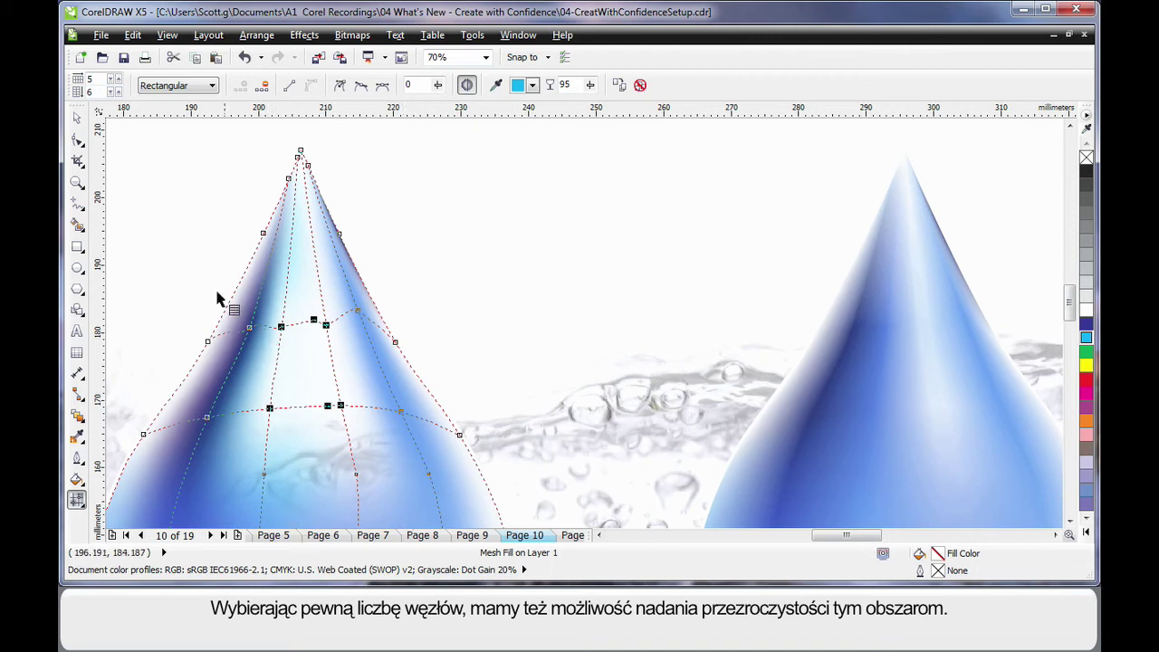
left_click(77, 118)
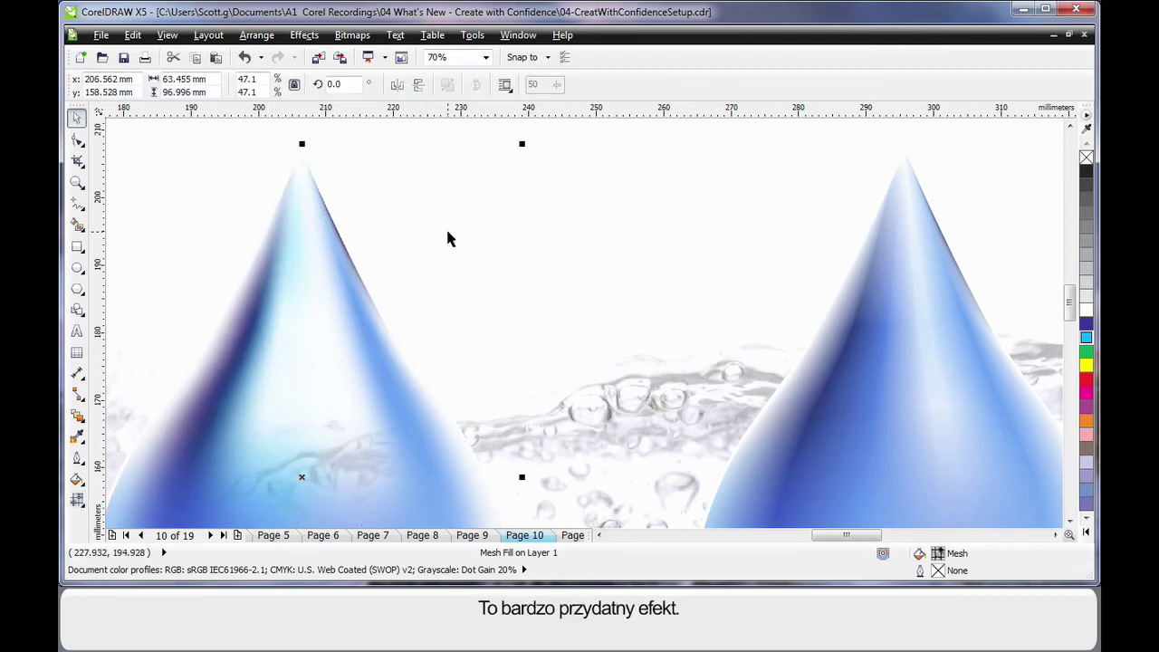
key("F4")
left_click(266, 437)
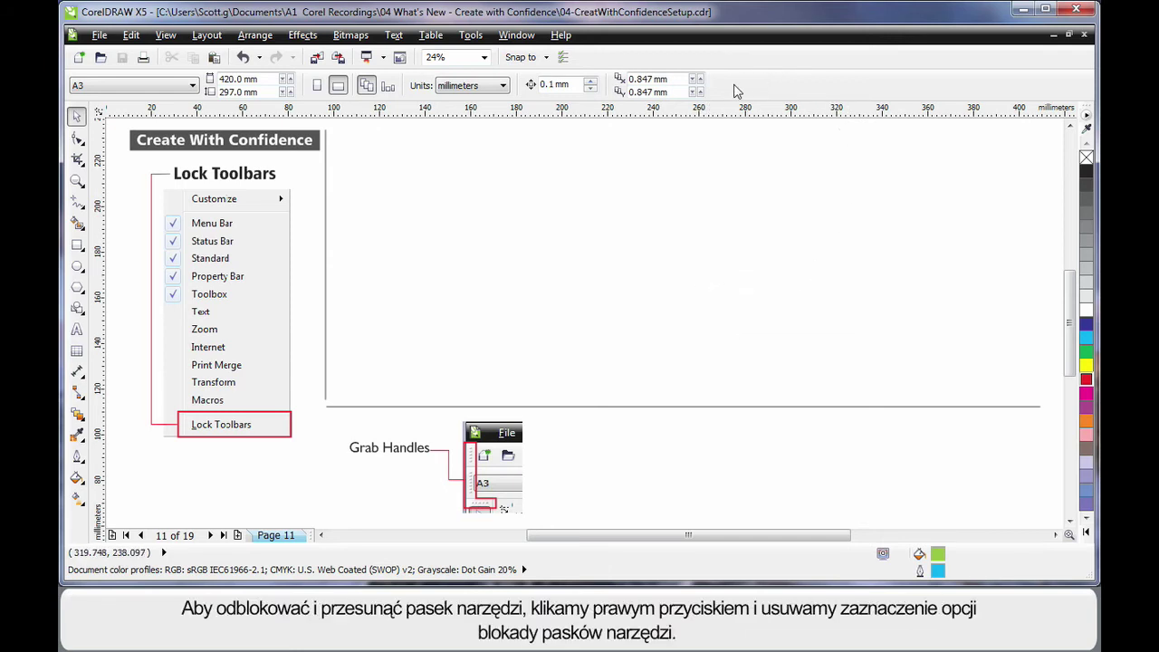
Step: Uncheck Lock Toolbars, pull the property bar onto the canvas, then redock it
right_click(735, 91)
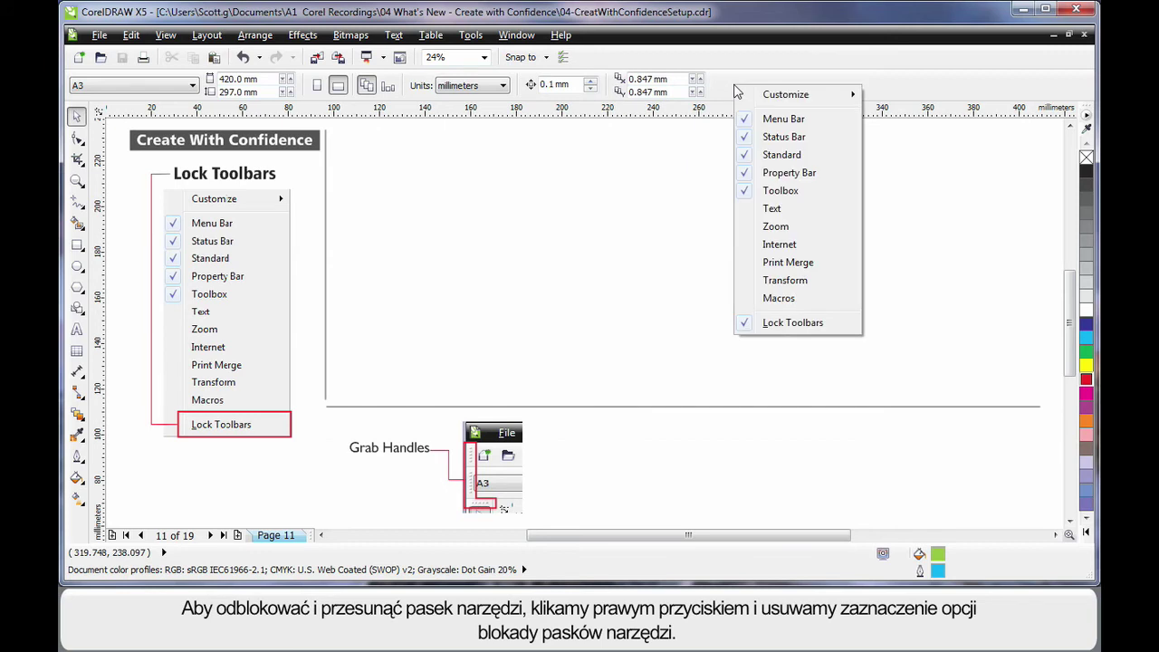
left_click(790, 328)
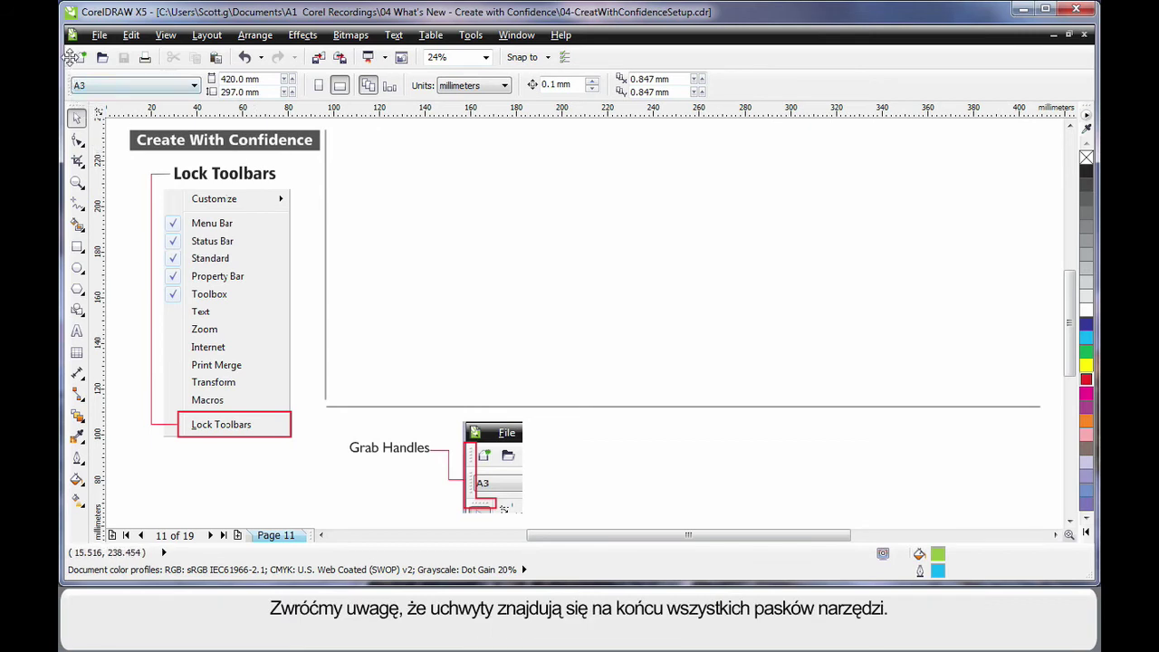
left_click_drag(74, 86, 514, 343)
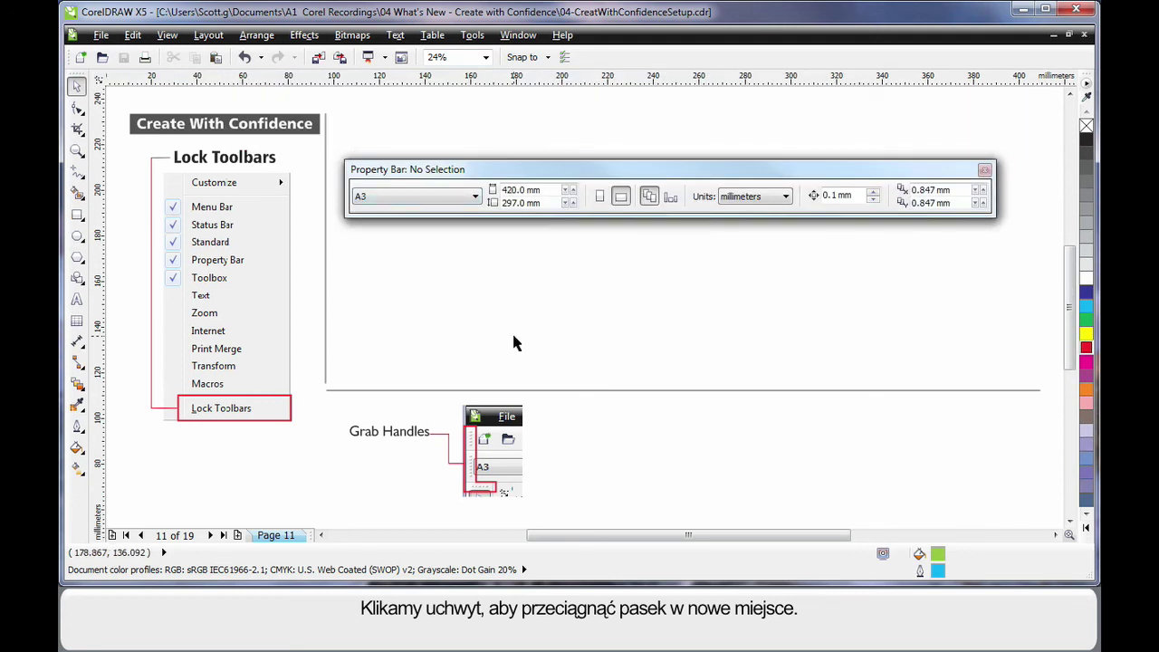
double_click(637, 170)
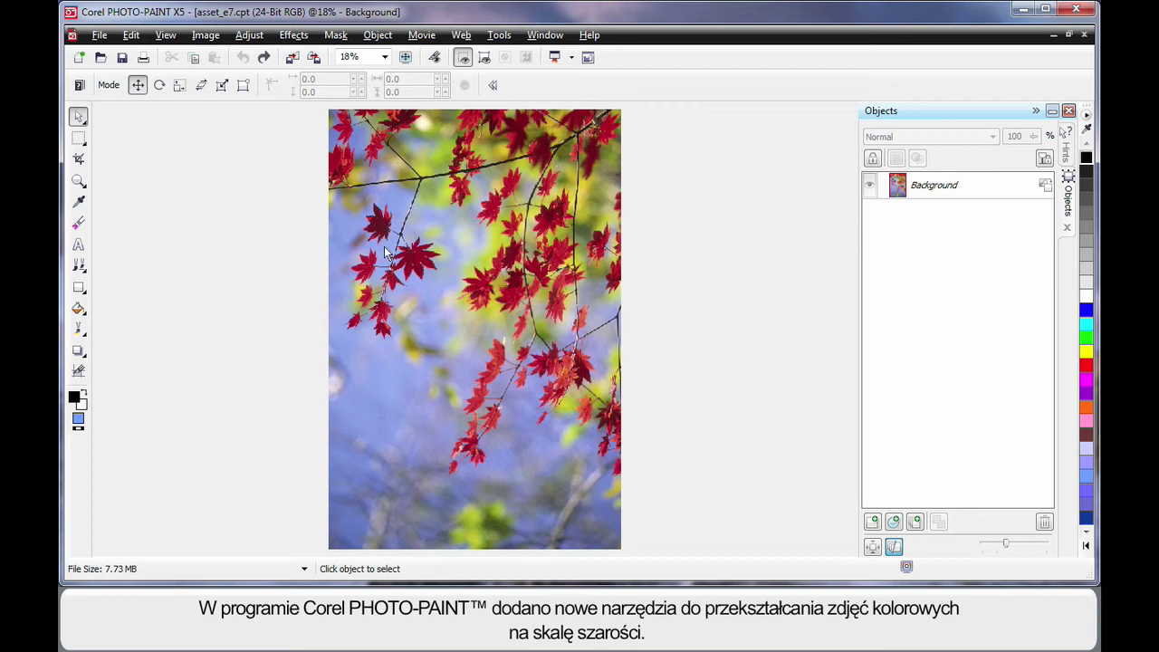
Step: Convert the maple leaf photo to 8-bit grayscale, adjusting Reds and using the default grayscale profile
left_click(205, 35)
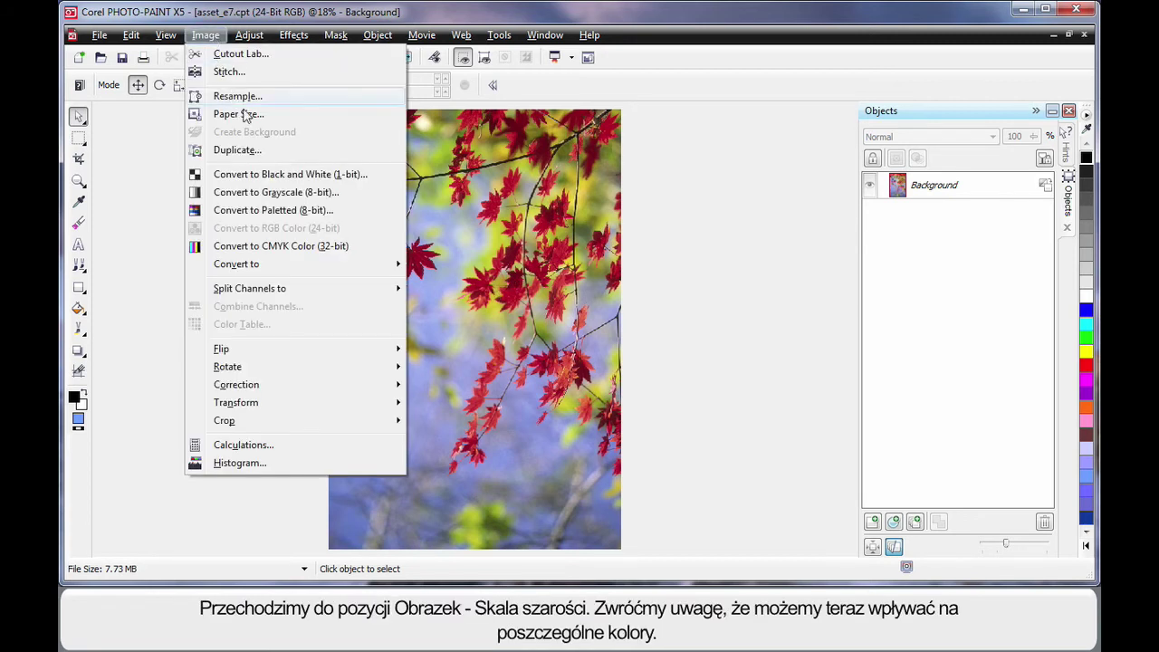
left_click(299, 194)
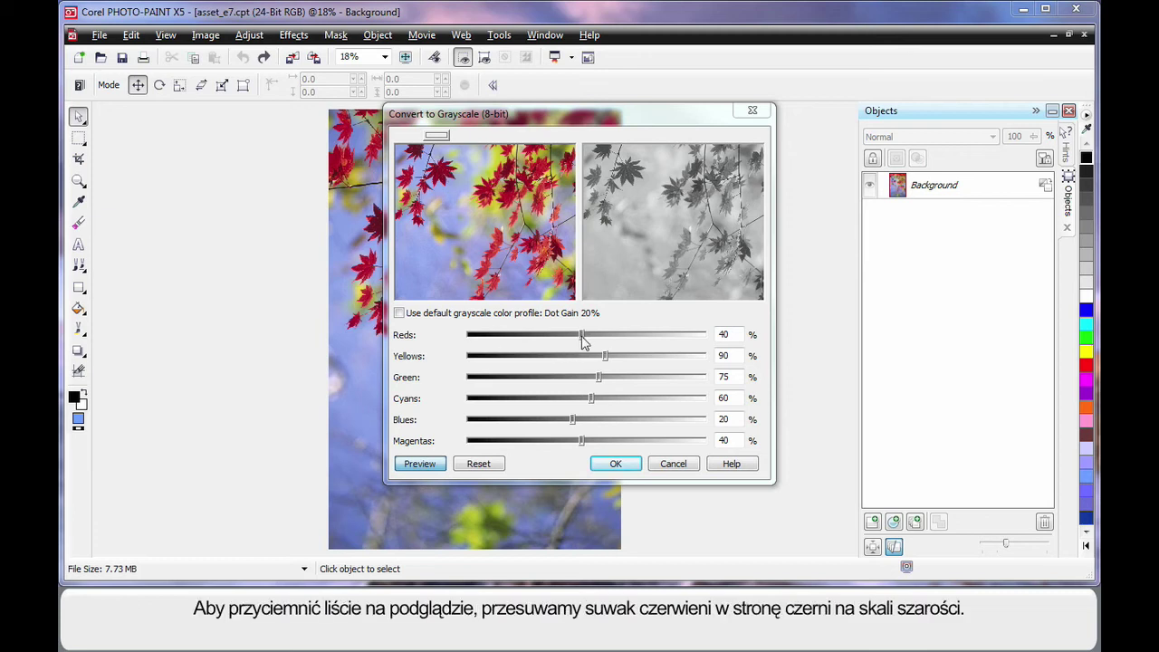
left_click_drag(582, 337, 546, 339)
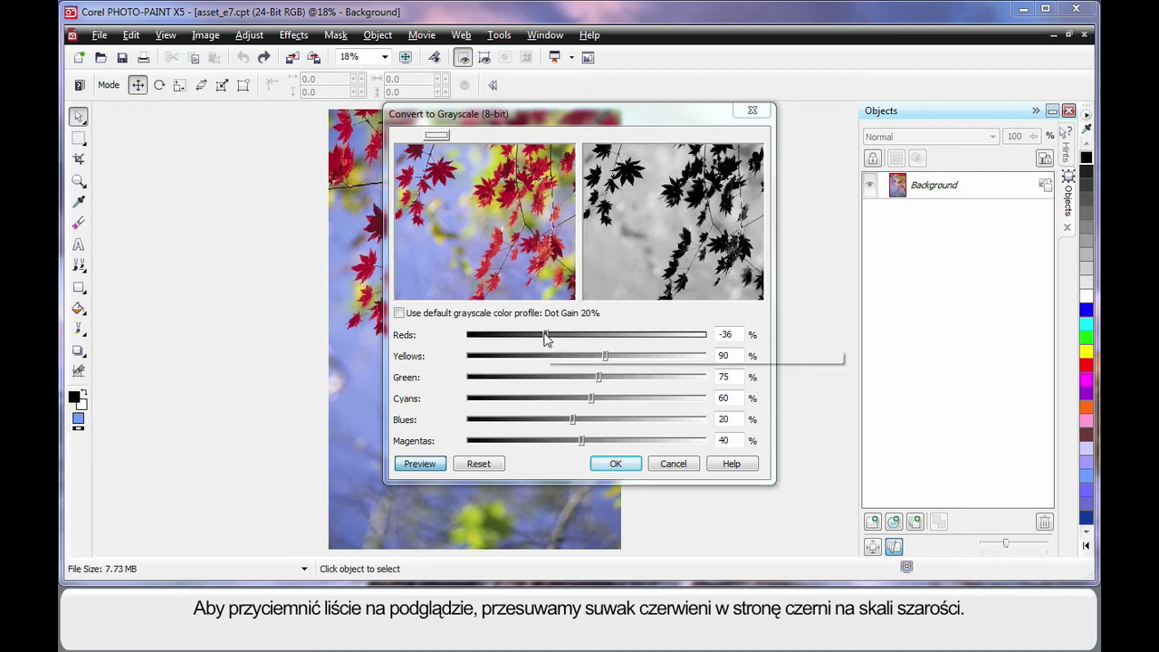
left_click_drag(546, 337, 555, 338)
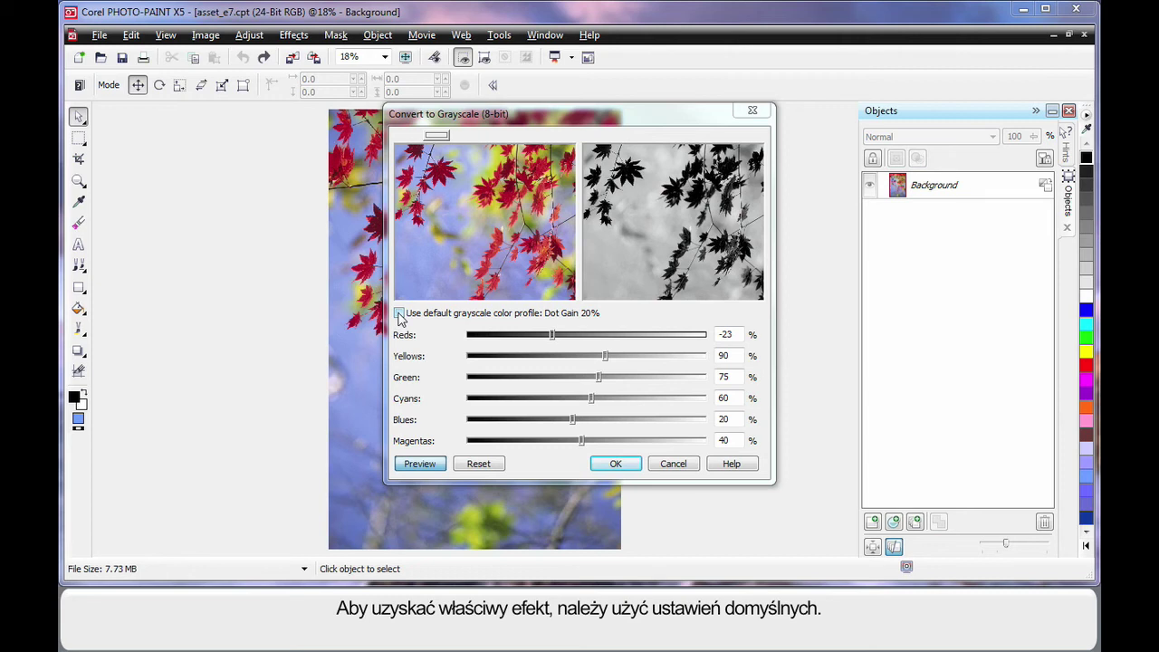
left_click(399, 314)
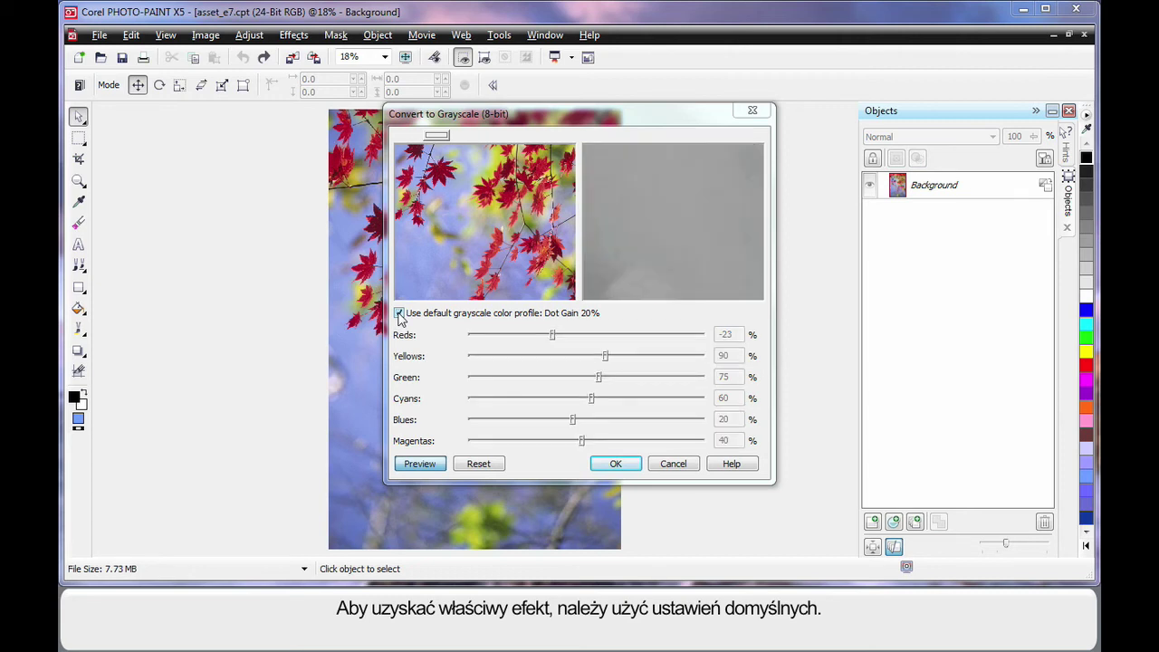
left_click(616, 466)
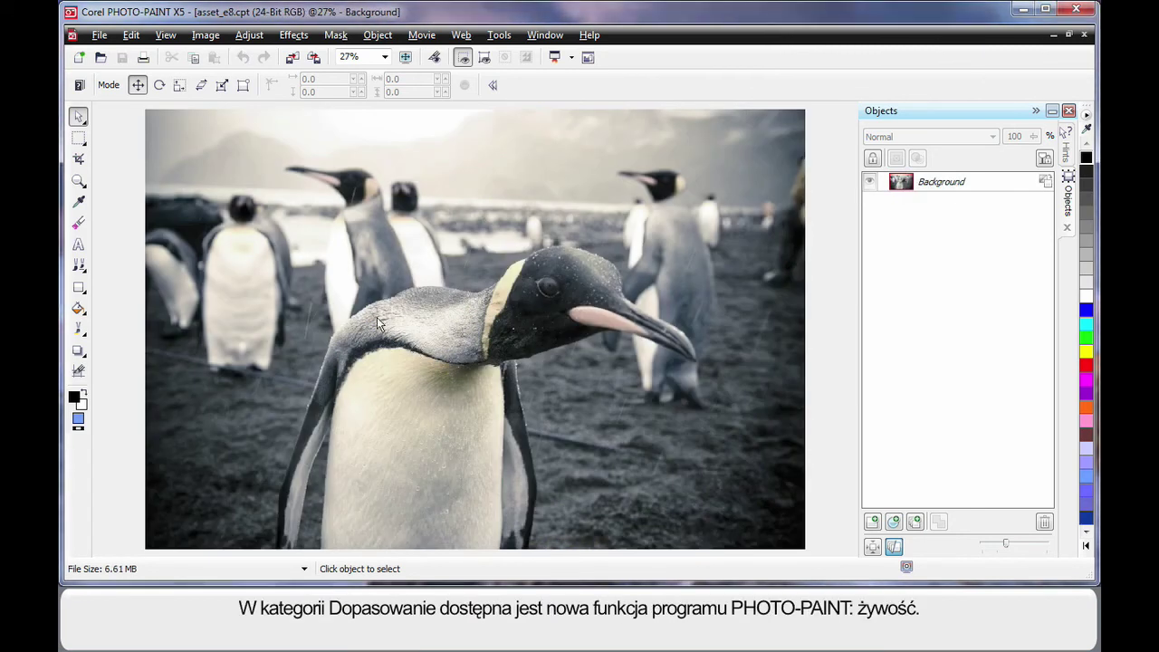
Step: Set Vibrance to 51 and Saturation to 53, toggling Preview to compare with the original
left_click(250, 35)
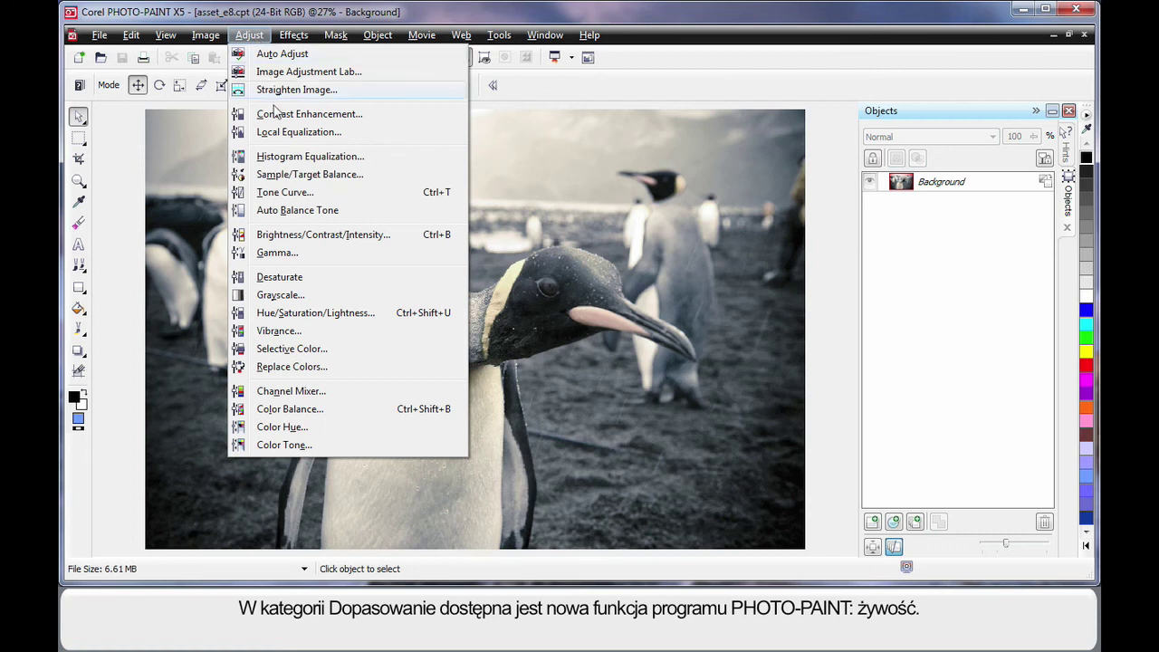
left_click(300, 335)
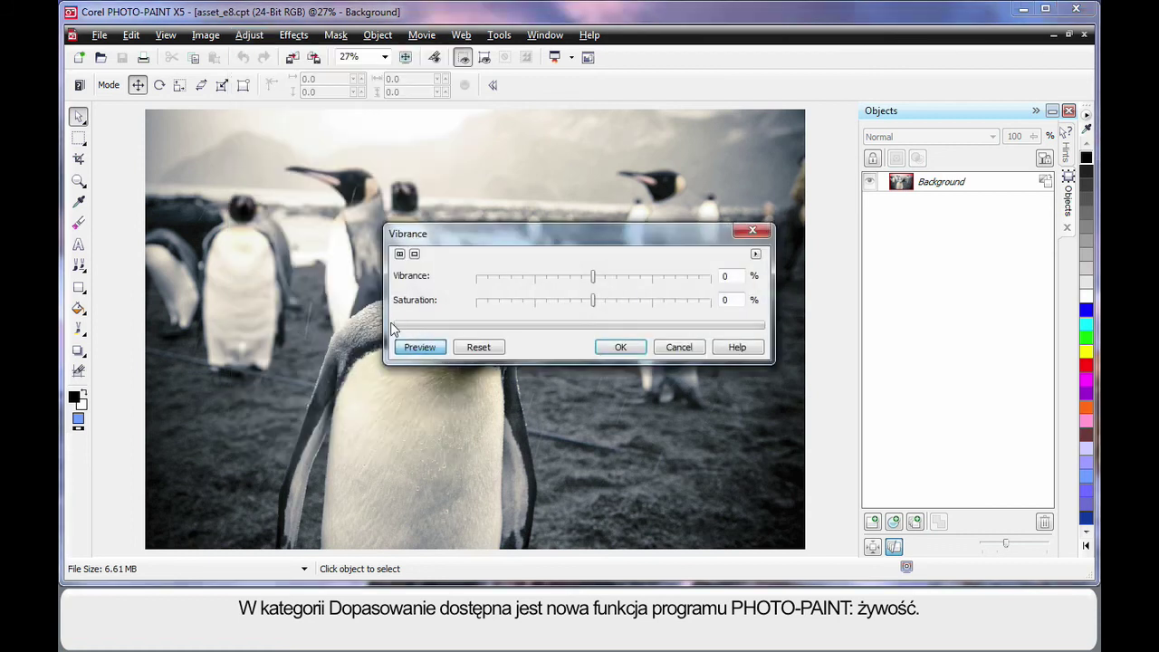
left_click_drag(514, 234, 756, 79)
left_click_drag(845, 125, 905, 122)
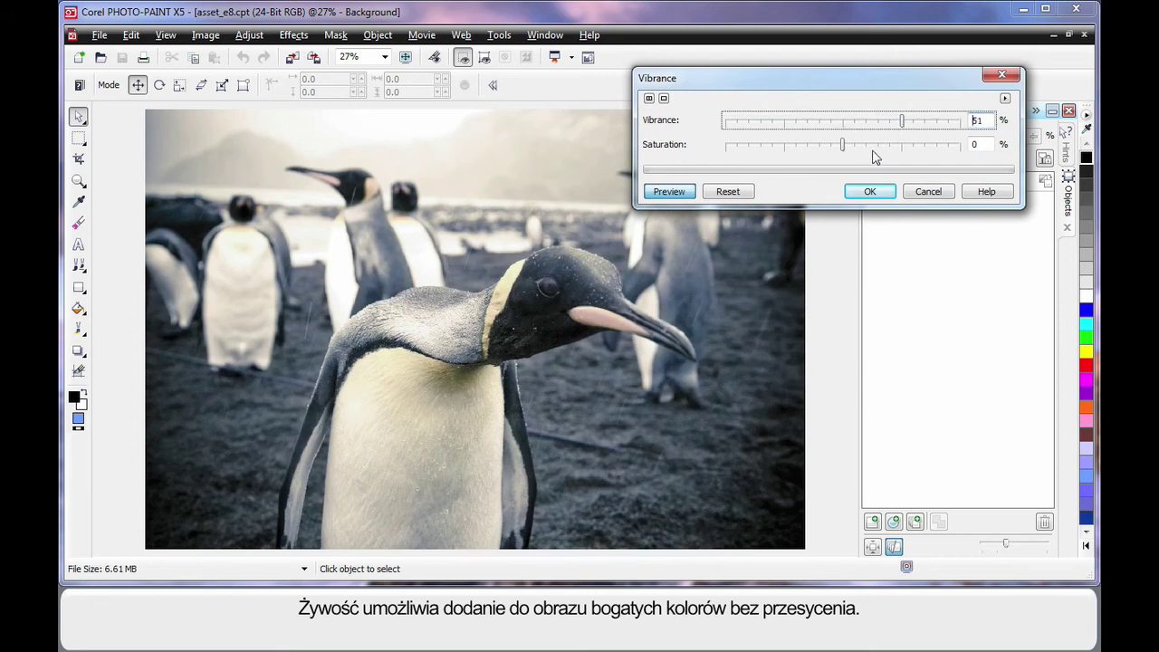
left_click_drag(844, 148, 907, 152)
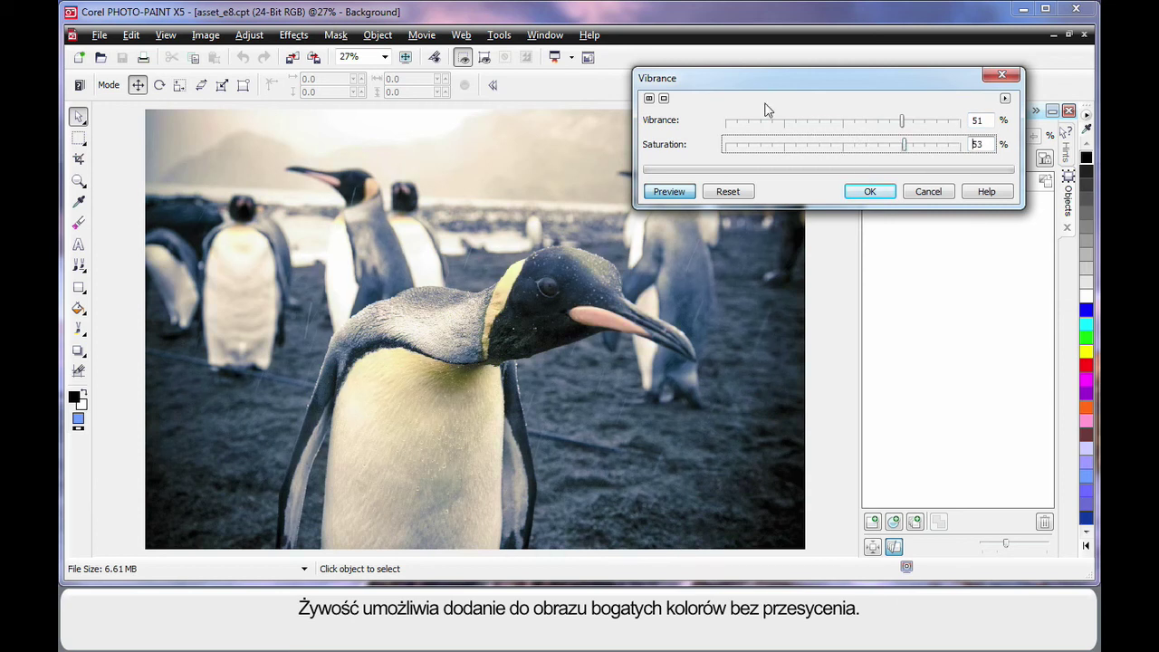
left_click(668, 192)
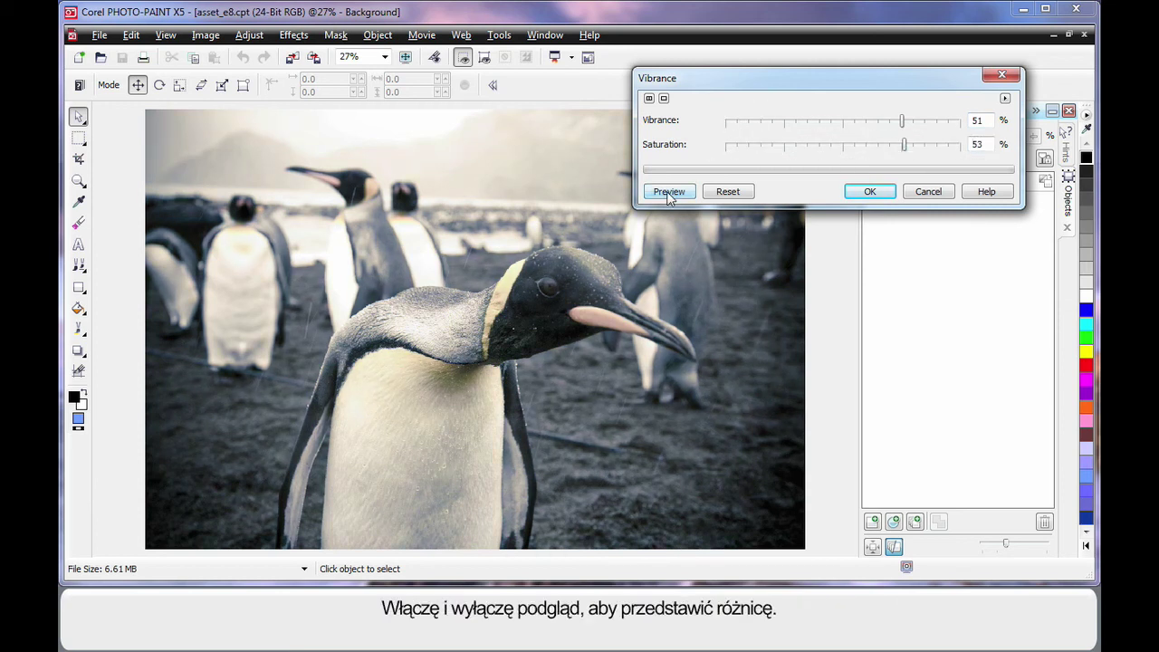
left_click(668, 192)
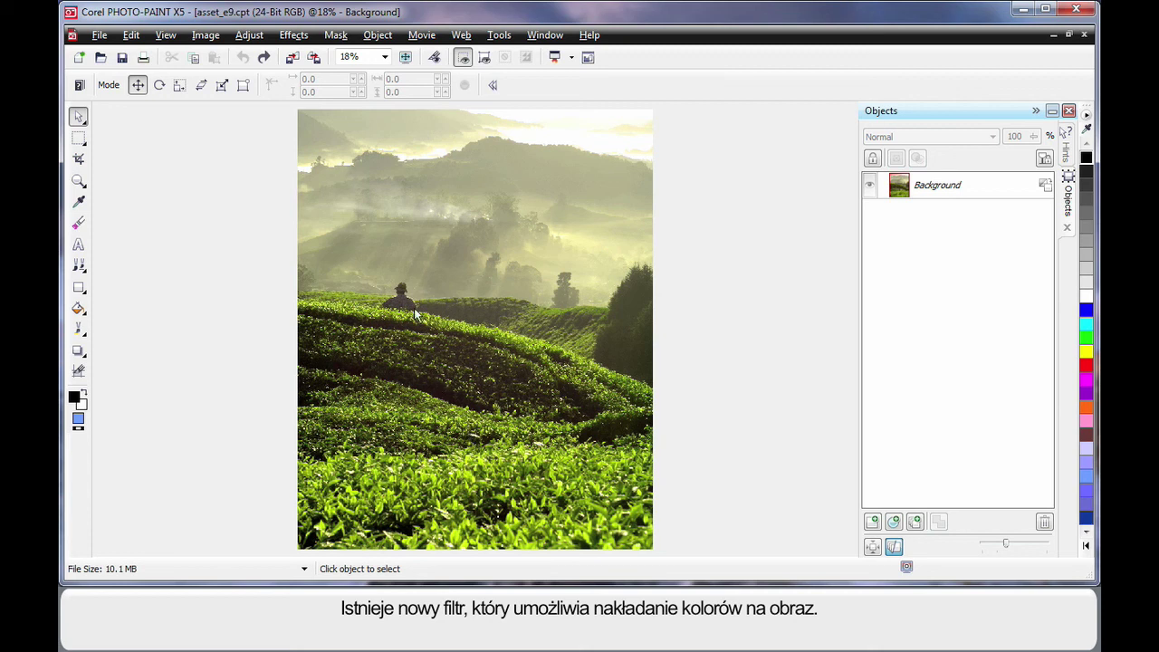
Step: Apply a yellow Photo Filter at 56% density, then undo and redo it to compare
left_click(297, 39)
mouse_move(315, 132)
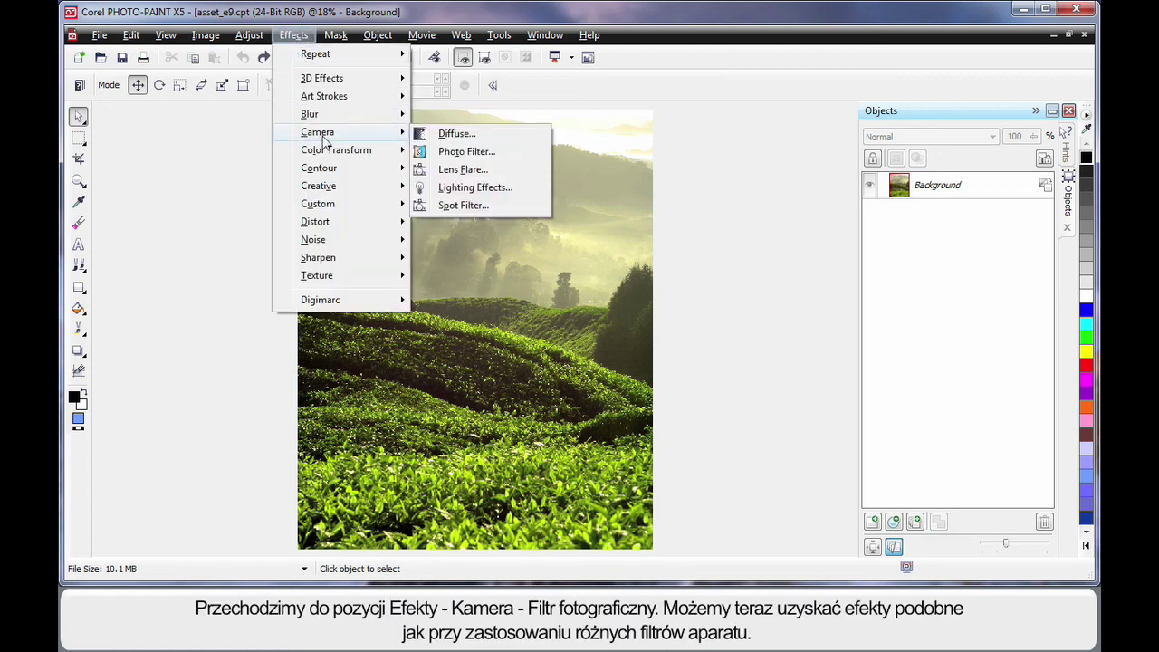
left_click(466, 152)
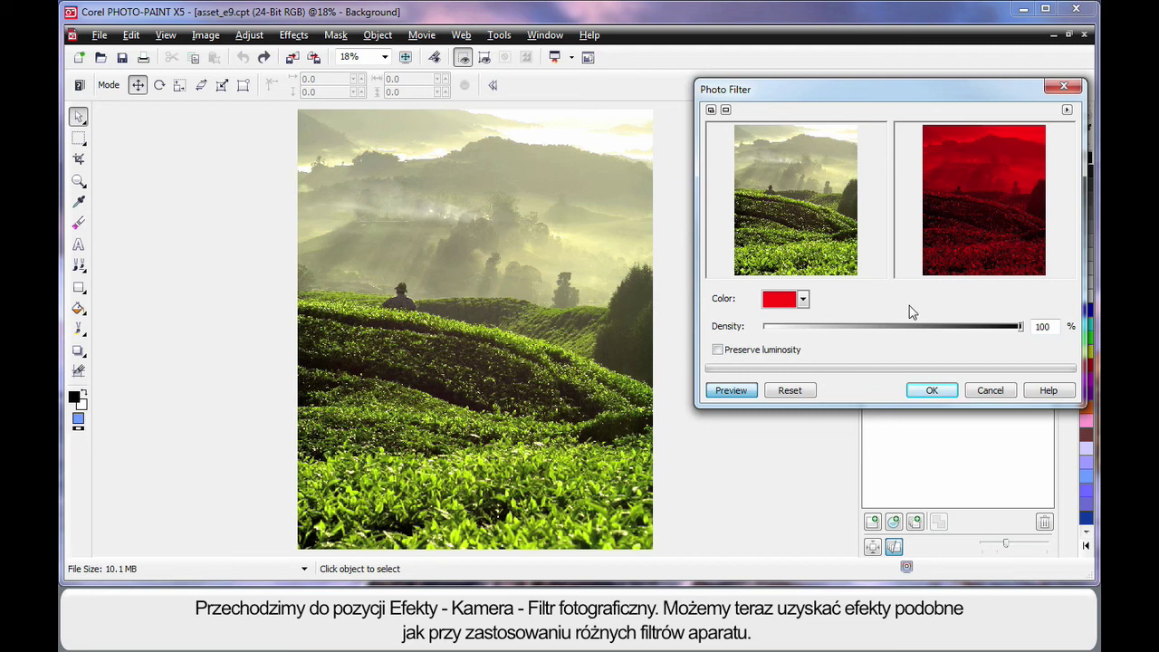
left_click(803, 299)
left_click(795, 316)
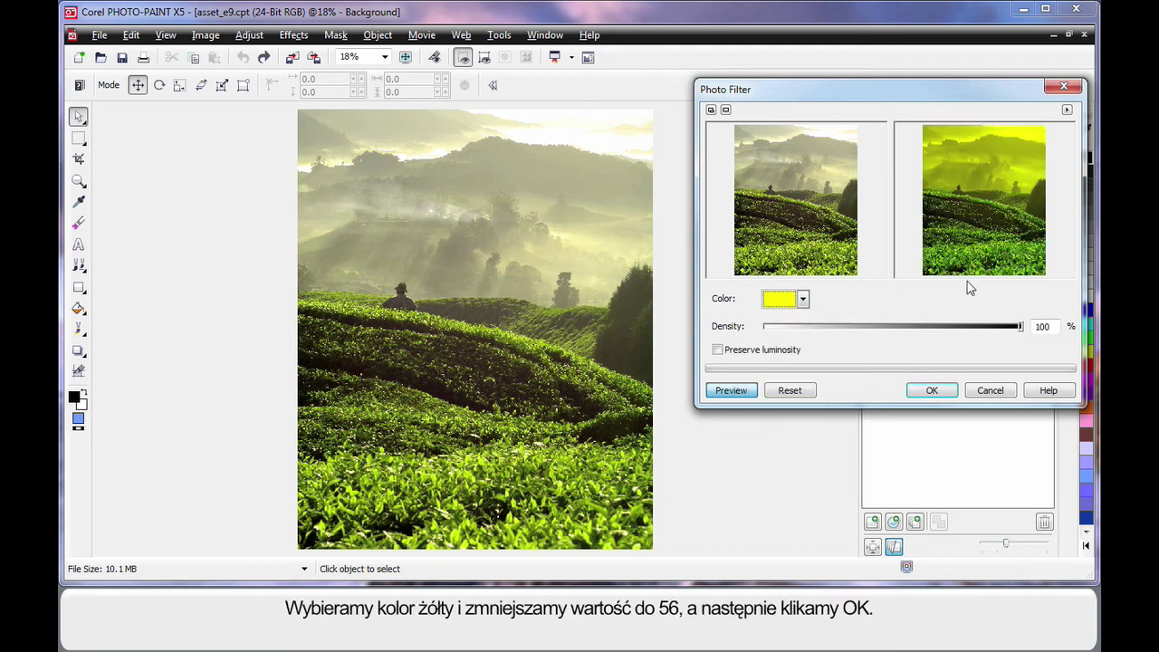
left_click_drag(1021, 327, 911, 339)
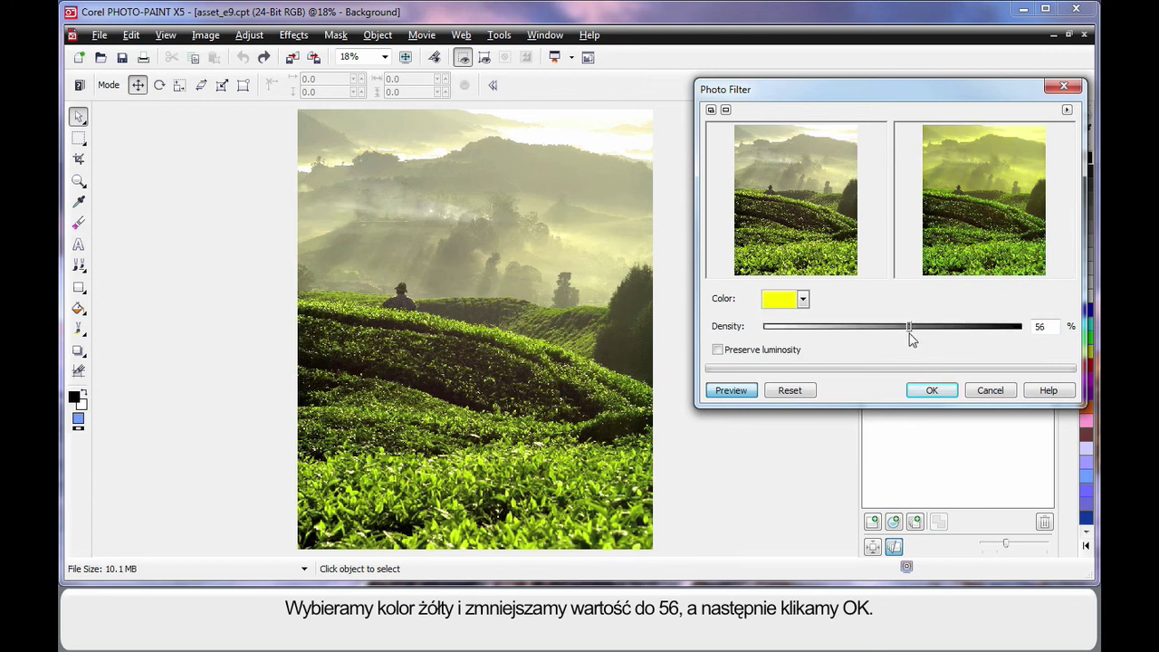
left_click(940, 392)
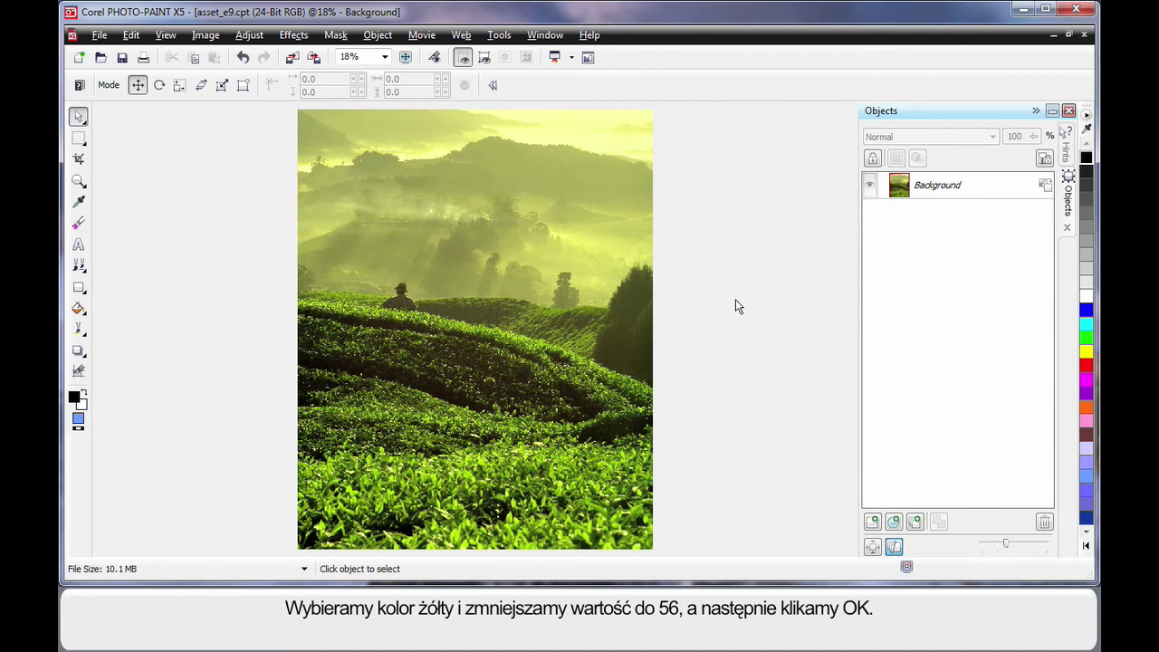
key("ctrl+z")
key("ctrl+shift+z")
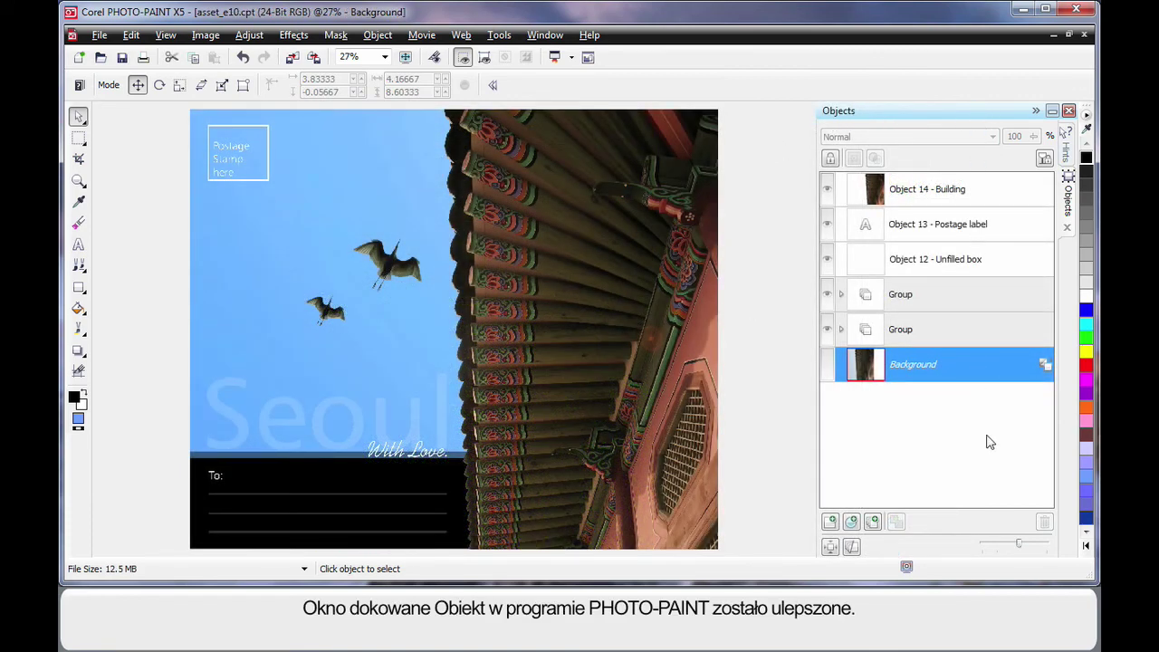
Step: Enlarge the Objects docker thumbnails, try Thumbnail Extents Mode, and enable Groups View Mode
left_click_drag(1020, 546, 1043, 547)
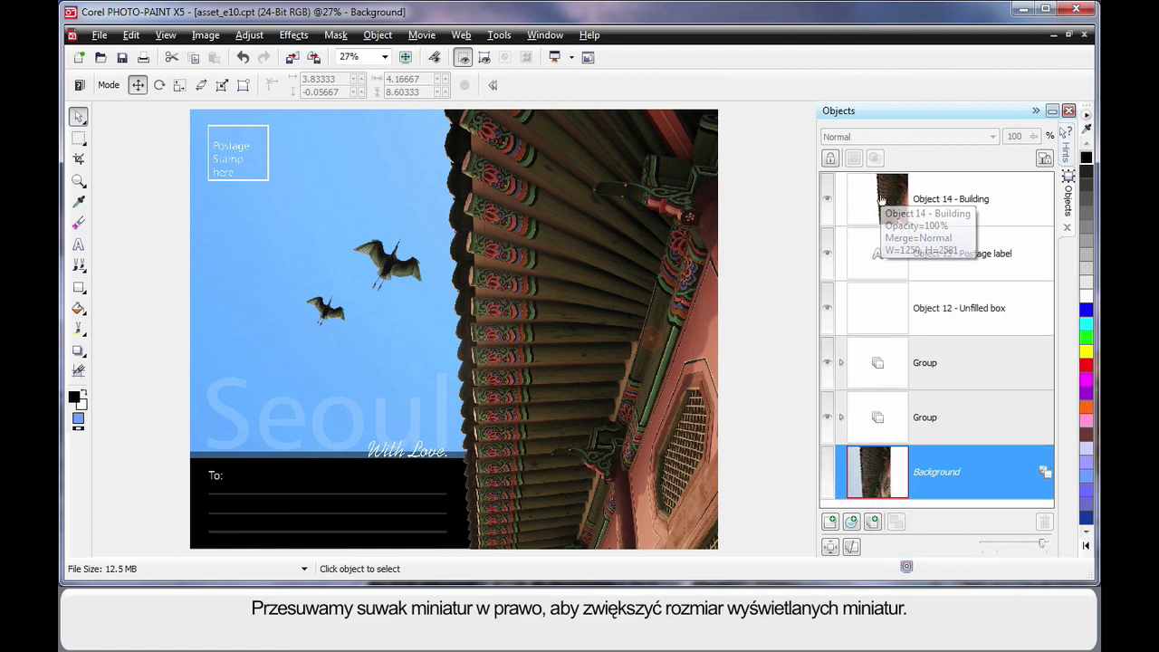
left_click(830, 548)
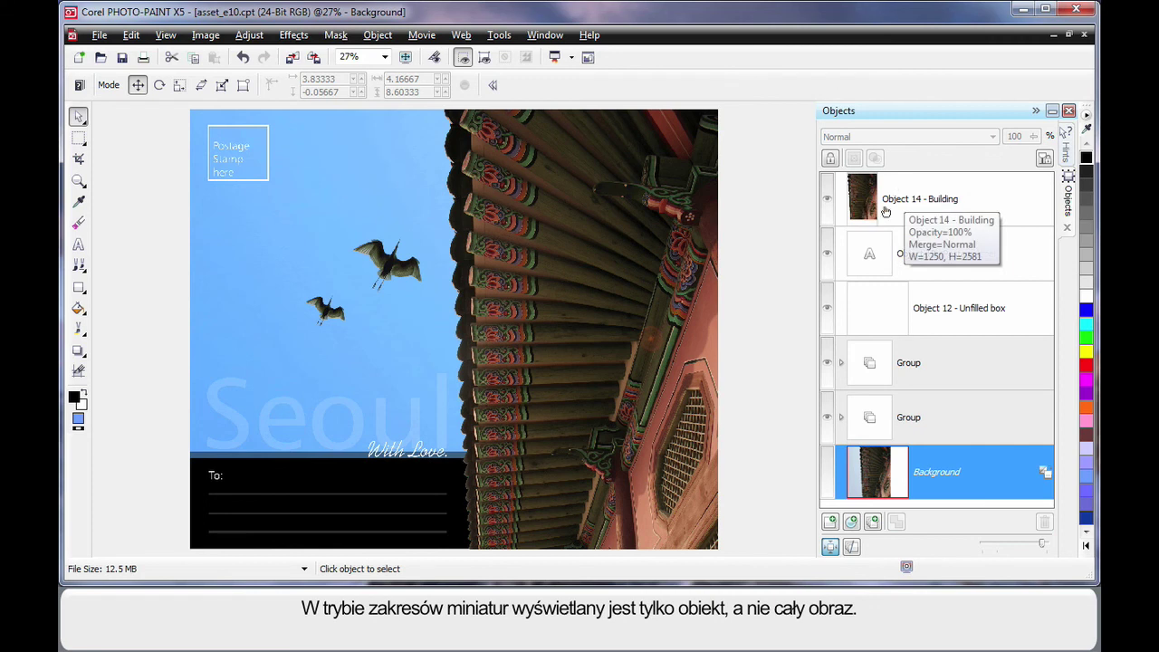
left_click(830, 547)
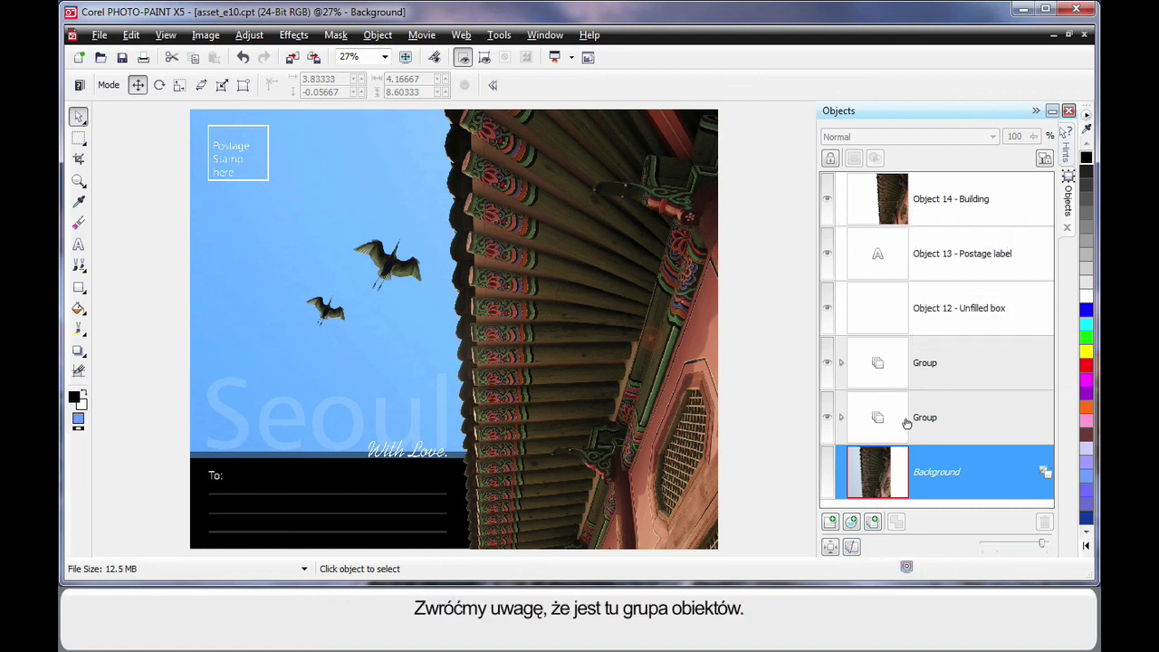
left_click(852, 548)
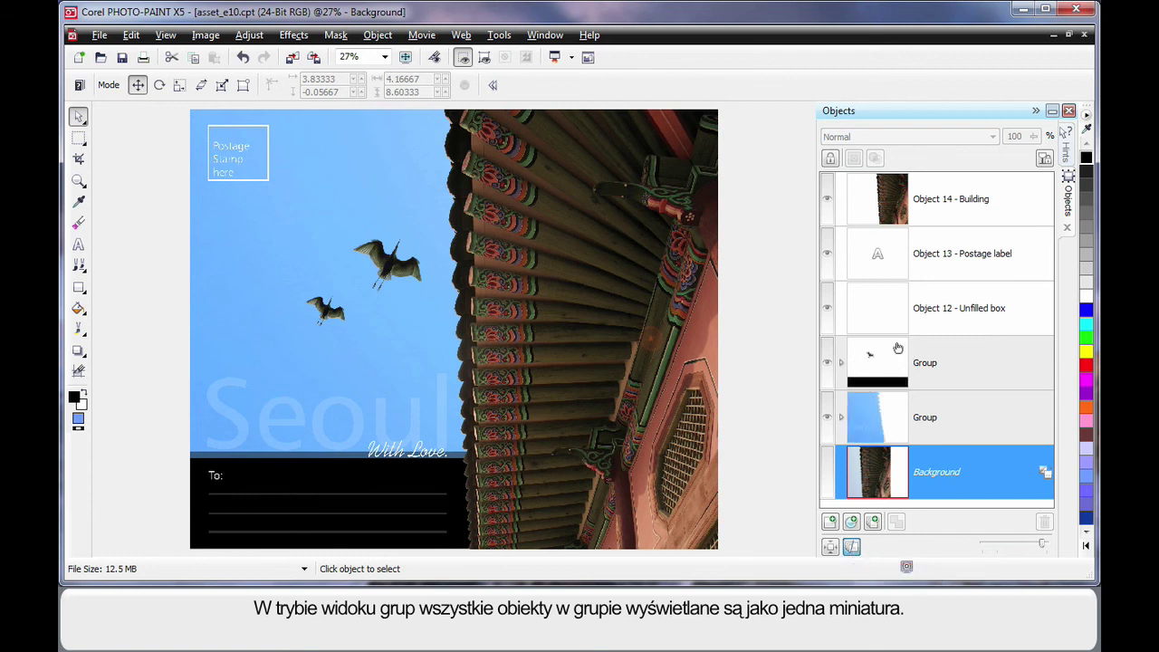
Step: Expand the first group, select the Bigger Bird, Smaller Bird and With love layers, then collapse it
left_click(841, 364)
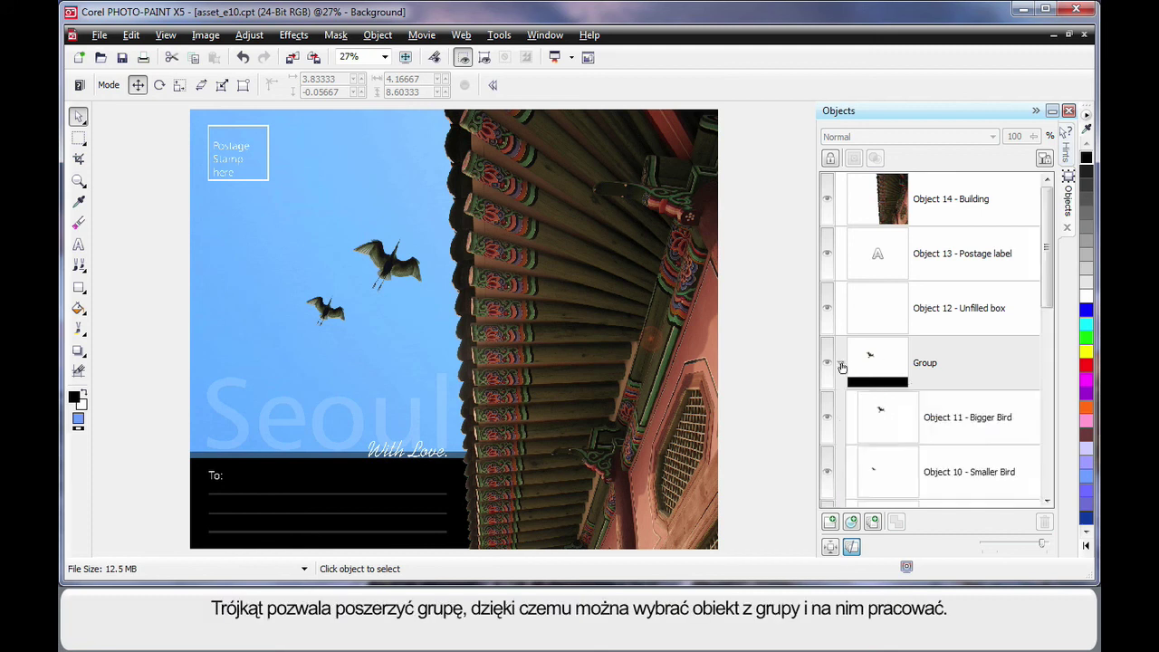
left_click_drag(1052, 288, 1047, 353)
left_click(978, 249)
left_click(965, 312)
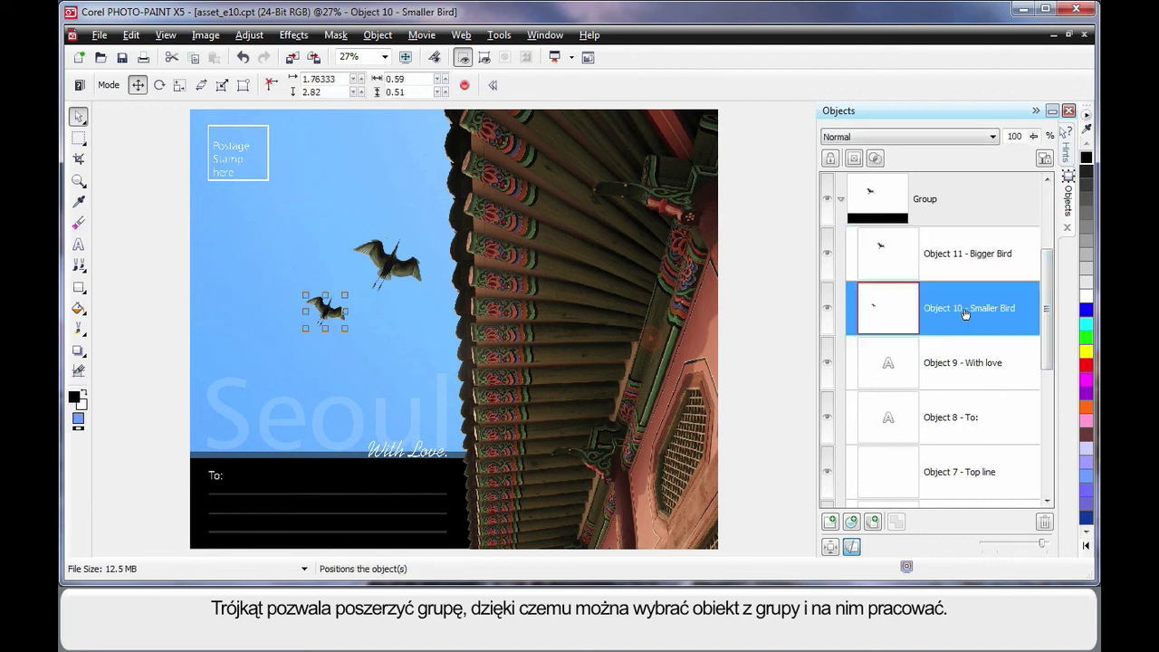
left_click(967, 366)
left_click(842, 201)
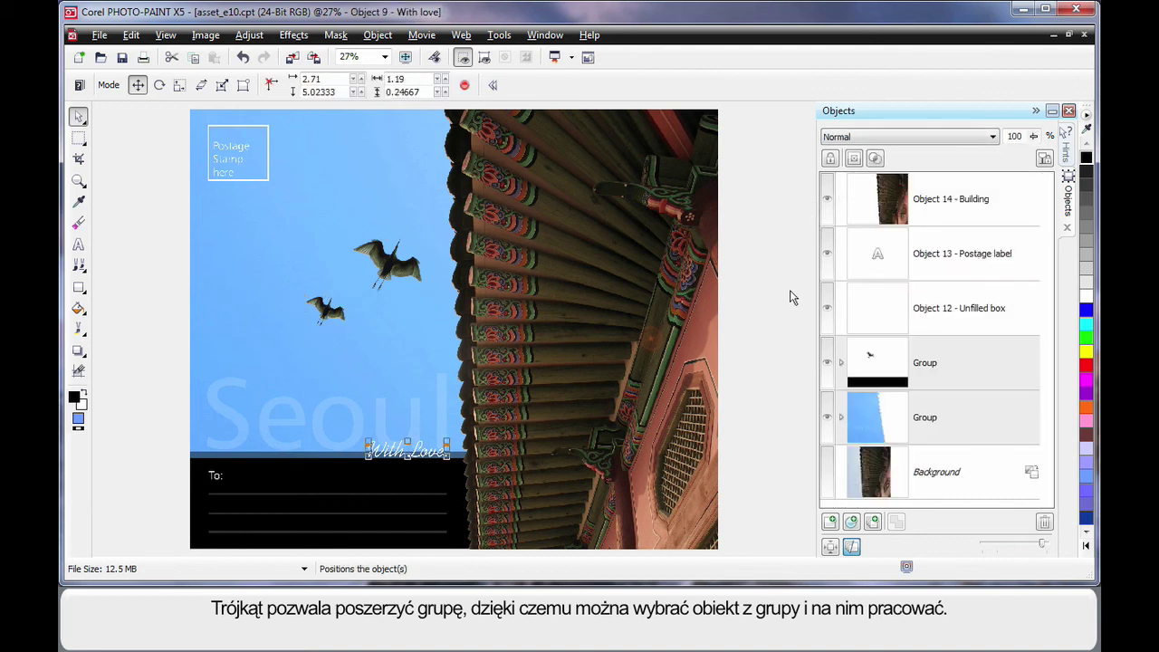